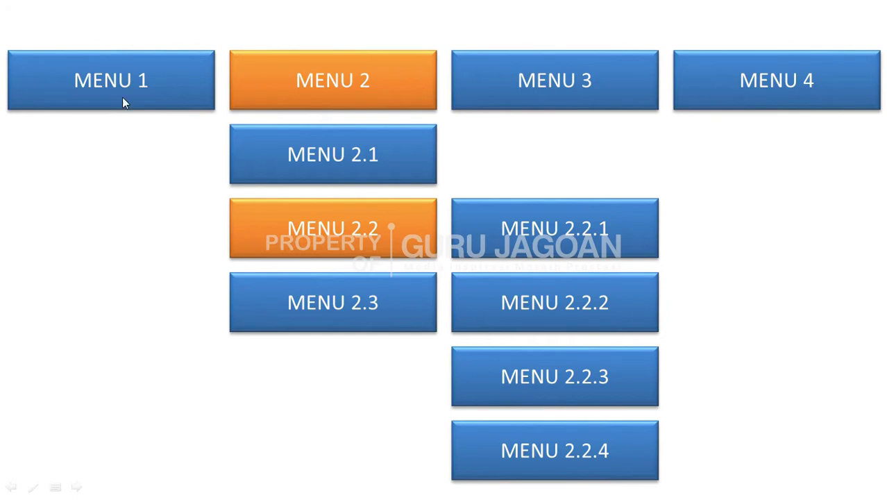
# Step: Preview the finished slide show, hovering the MENU buttons to show their orange-highlighted submenus
pyautogui.moveTo(326, 107)
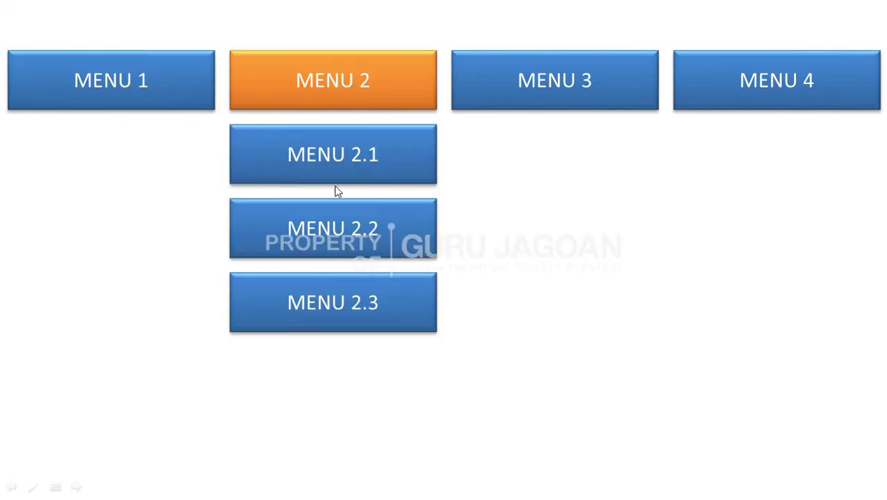
pyautogui.moveTo(338, 217)
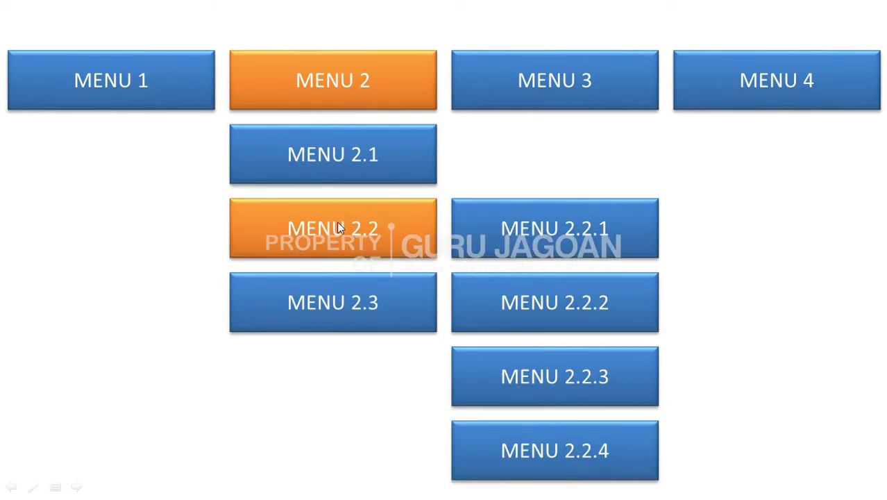
pyautogui.moveTo(540, 80)
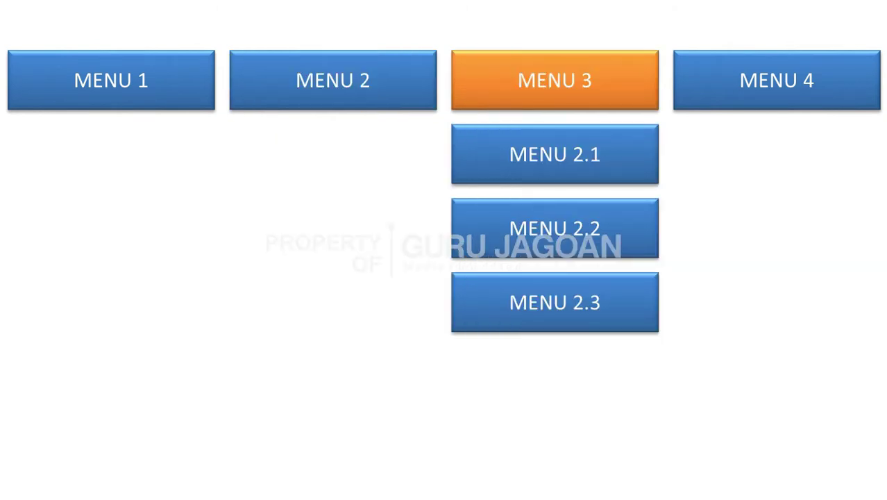
pyautogui.press('Left')
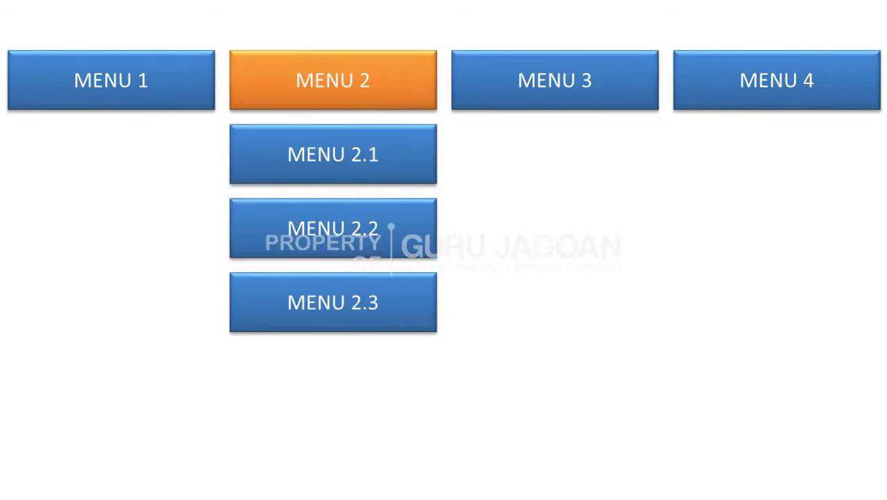
pyautogui.moveTo(373, 254)
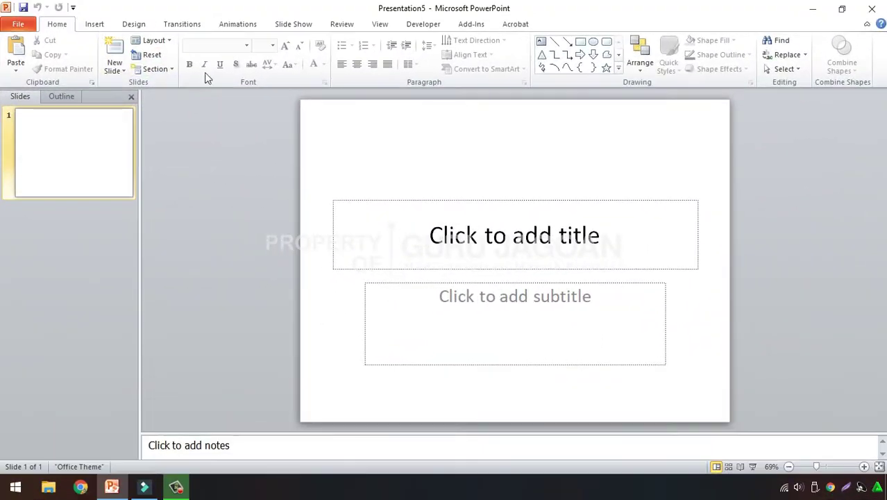
# Step: Preview the slide, then set the slide size to On-screen Show (16:9)
pyautogui.click(753, 466)
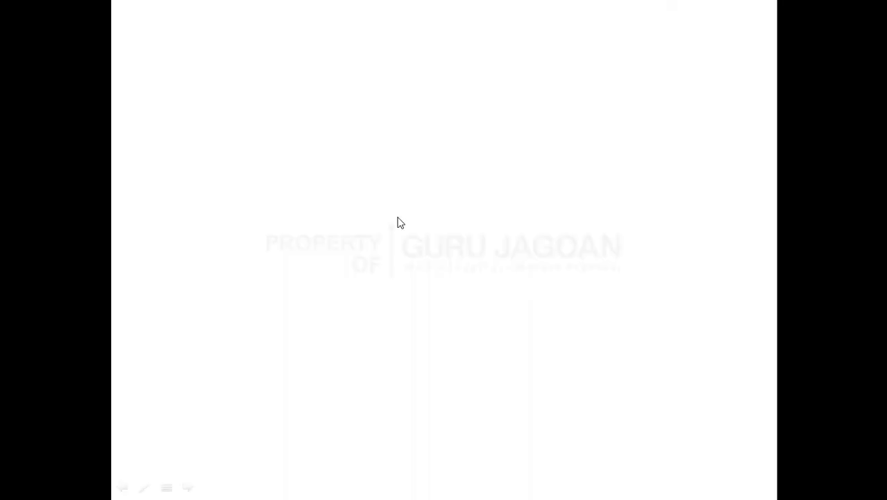
pyautogui.press('Escape')
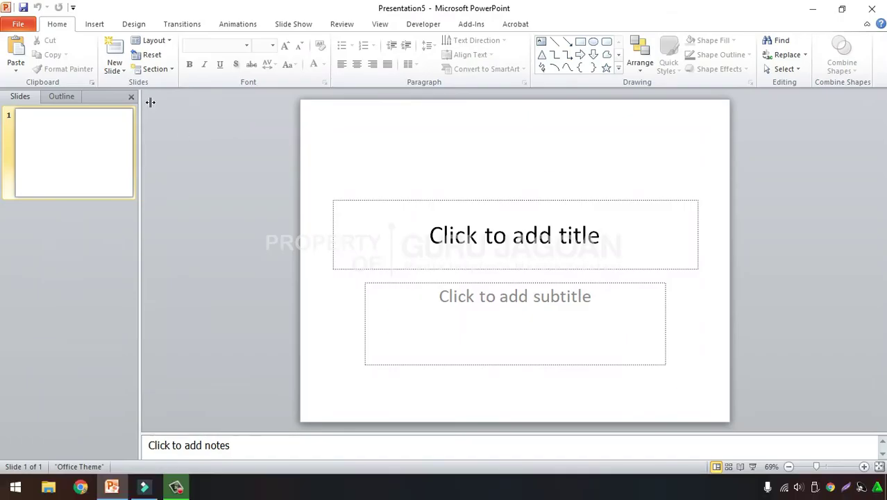
pyautogui.click(133, 24)
pyautogui.click(15, 54)
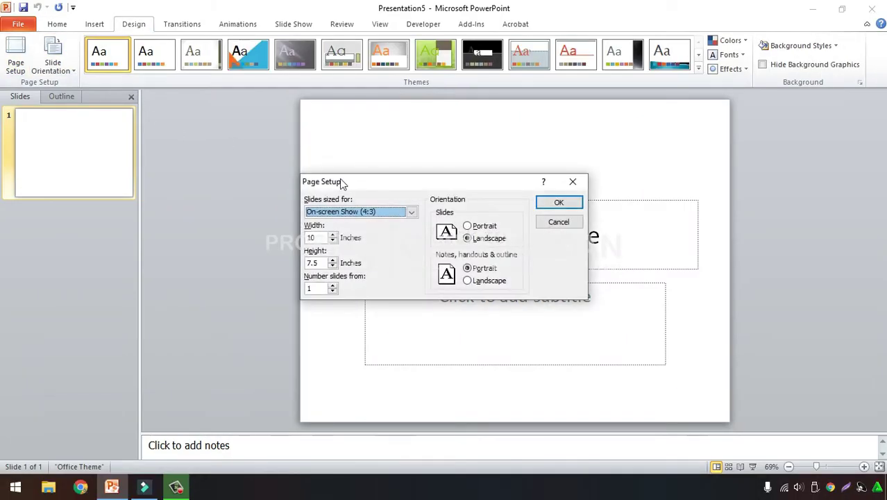
pyautogui.click(357, 211)
pyautogui.click(377, 239)
pyautogui.click(550, 204)
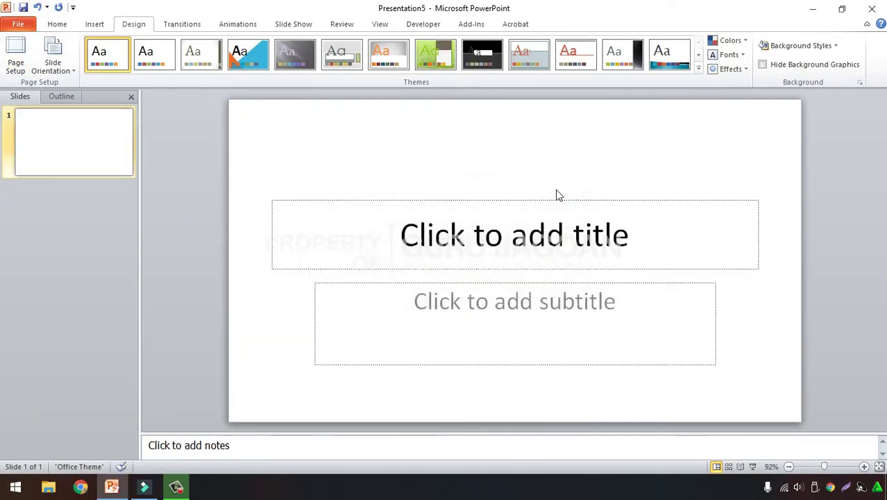
# Step: Preview the widened slide and apply the Blank layout to remove the placeholders
pyautogui.click(754, 466)
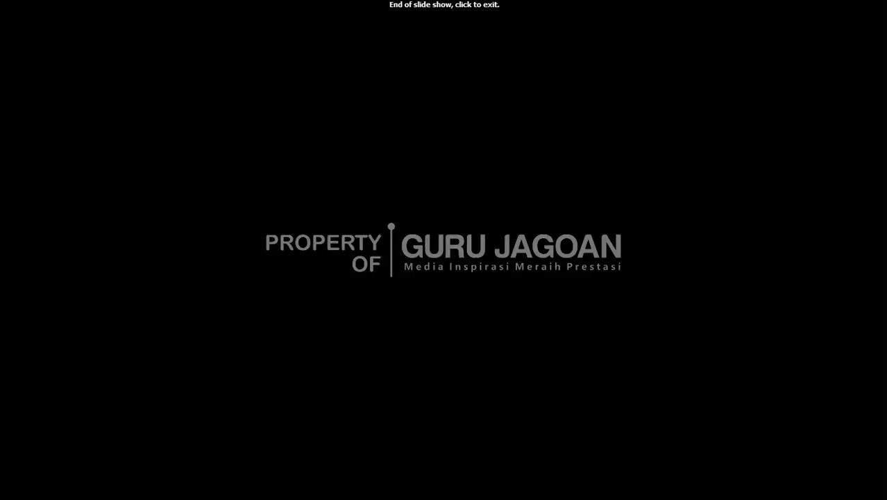
pyautogui.click(706, 377)
pyautogui.click(58, 26)
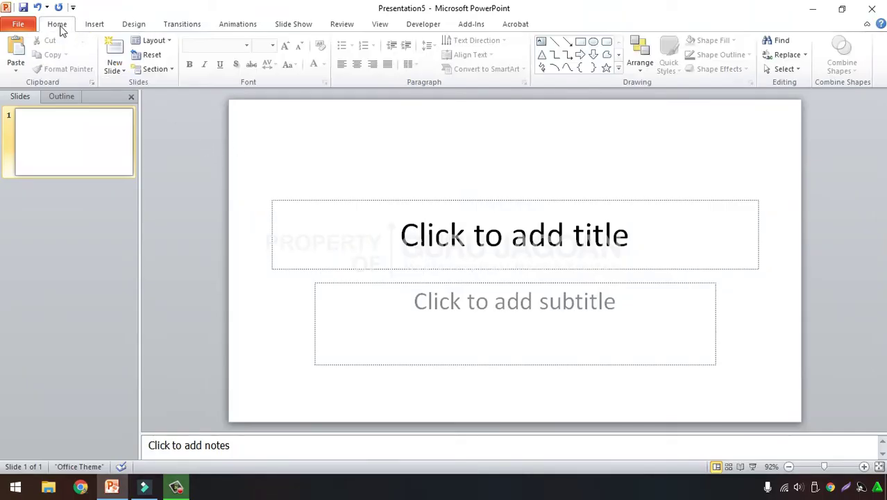
pyautogui.click(146, 40)
pyautogui.click(180, 224)
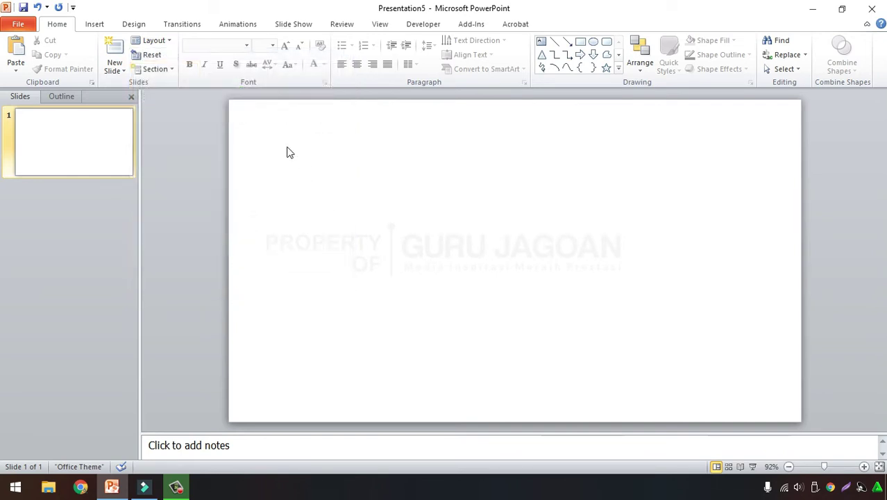
# Step: Draw a rectangle near the slide's top-left corner and give it a blue gradient shape style
pyautogui.click(94, 24)
pyautogui.click(179, 54)
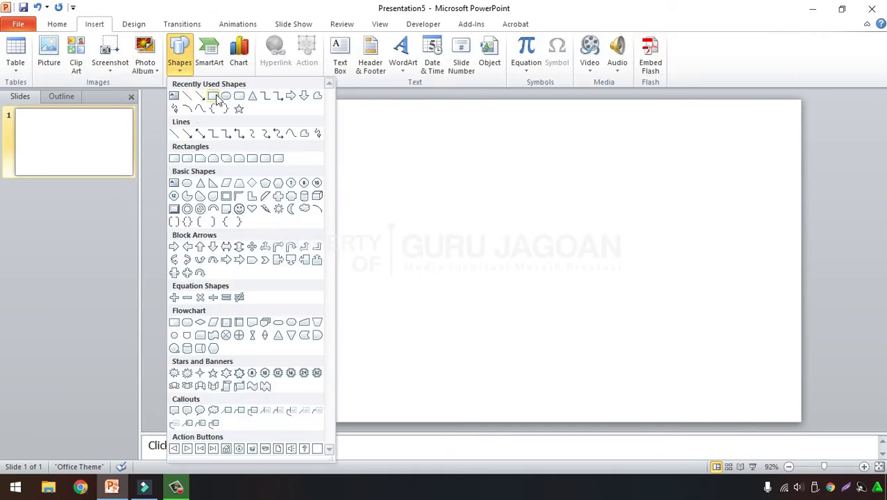
pyautogui.click(213, 95)
pyautogui.moveTo(263, 138); pyautogui.dragTo(384, 174)
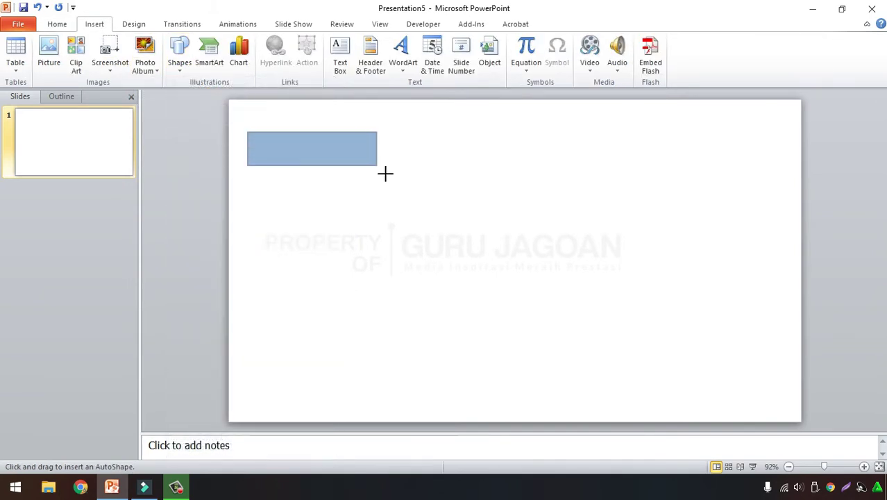
pyautogui.doubleClick(327, 159)
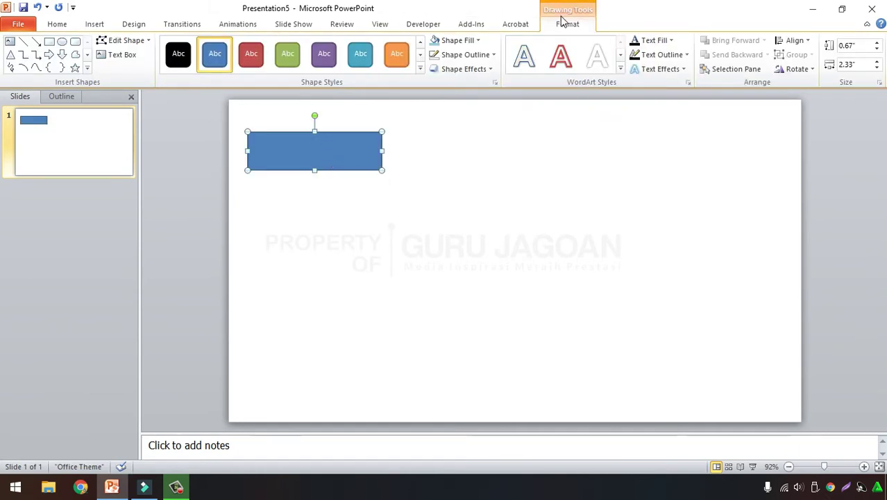
pyautogui.click(421, 68)
pyautogui.click(219, 246)
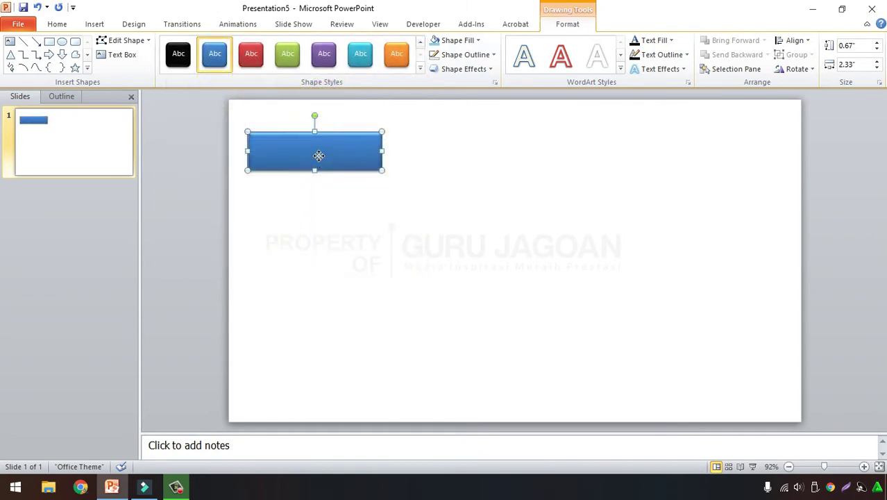
# Step: Label the rectangle 'MENU 1' using Edit Text
pyautogui.rightClick(315, 151)
pyautogui.click(352, 221)
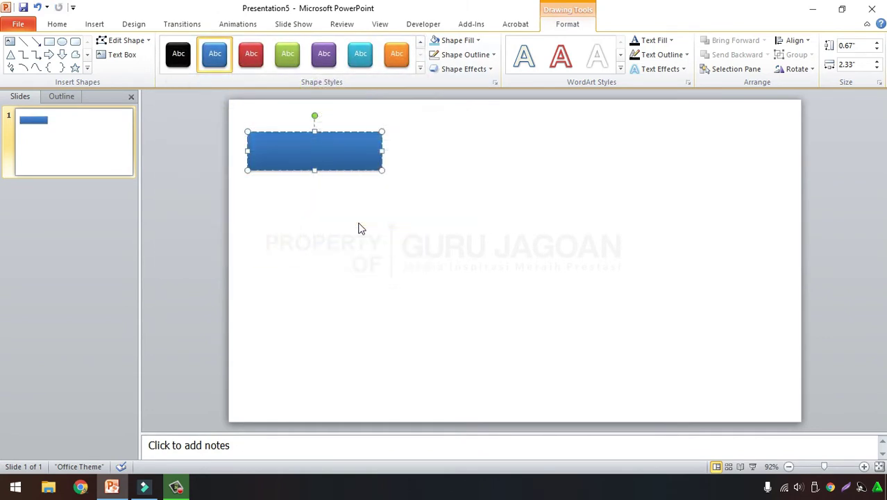
pyautogui.write('MENU')
pyautogui.write(' 1')
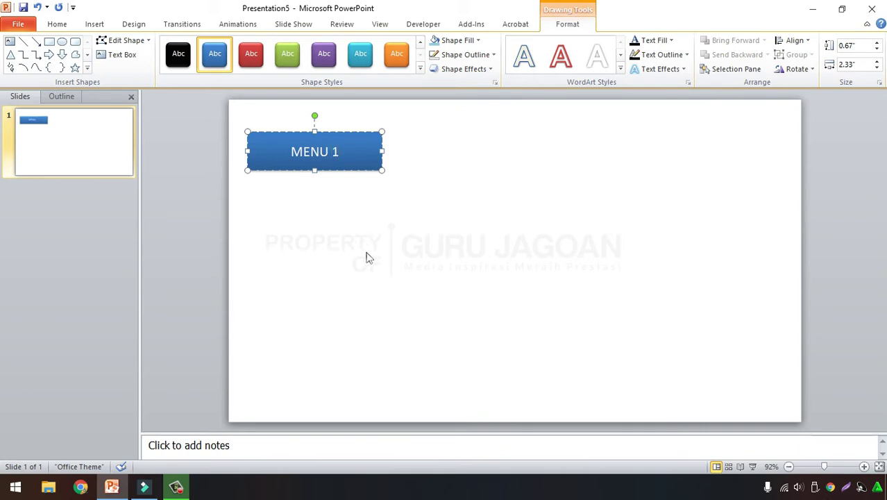
pyautogui.click(361, 240)
pyautogui.click(301, 152)
# Step: Copy the MENU 1 button into four identical buttons in a row across the top
pyautogui.click(270, 125)
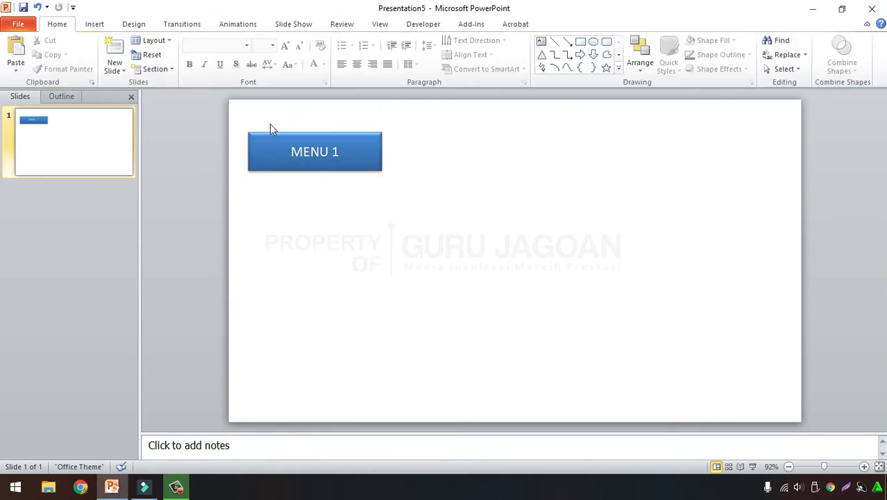
pyautogui.click(271, 139)
pyautogui.moveTo(269, 138); pyautogui.dragTo(411, 139)
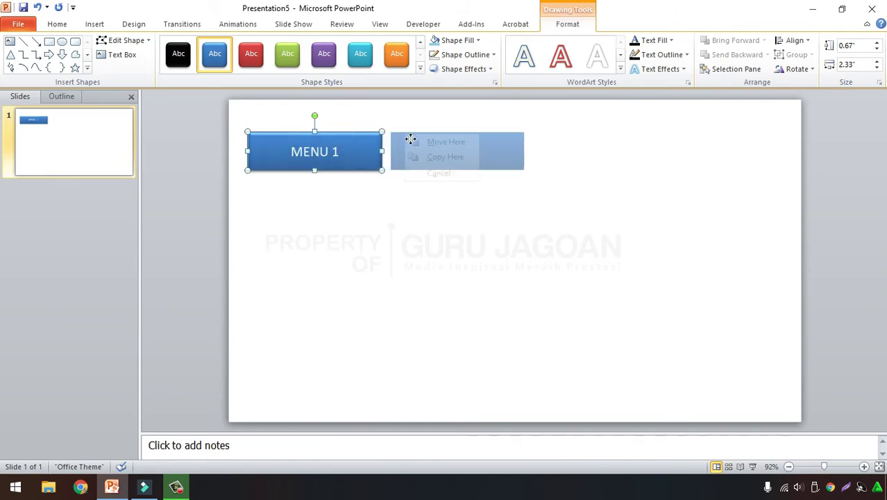
pyautogui.click(440, 157)
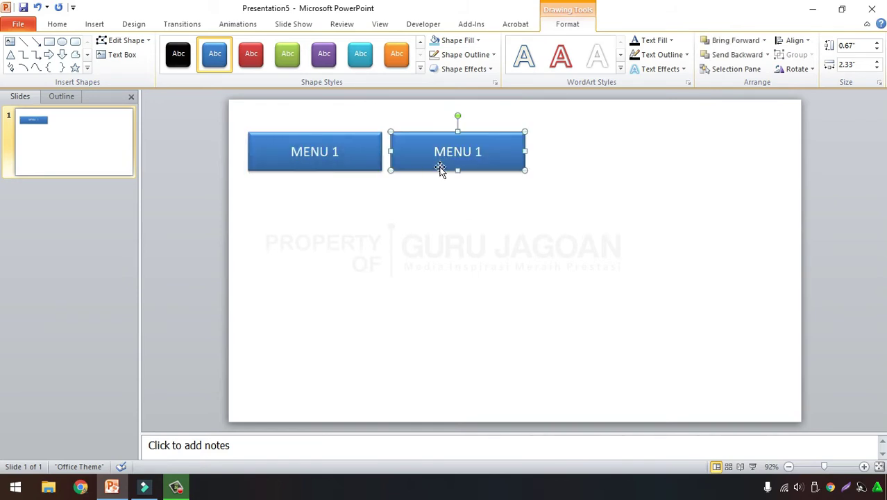
pyautogui.moveTo(232, 116); pyautogui.dragTo(589, 220)
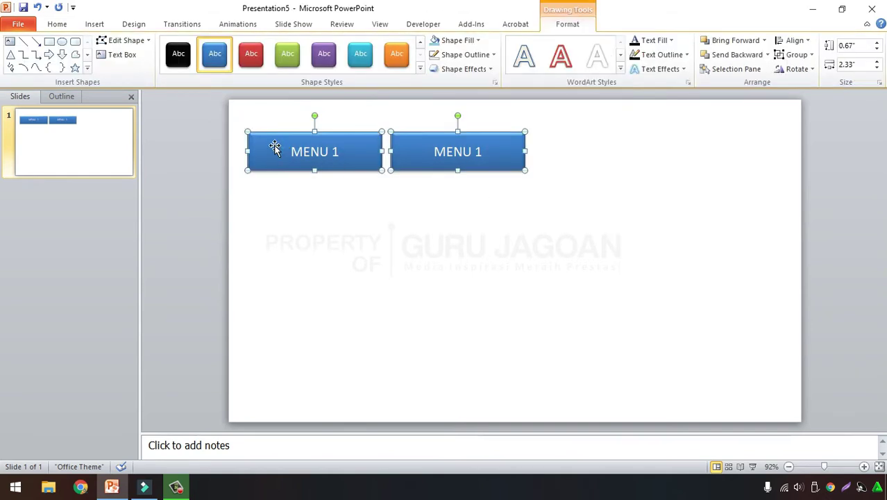
pyautogui.moveTo(277, 144); pyautogui.dragTo(552, 132)
pyautogui.click(833, 123)
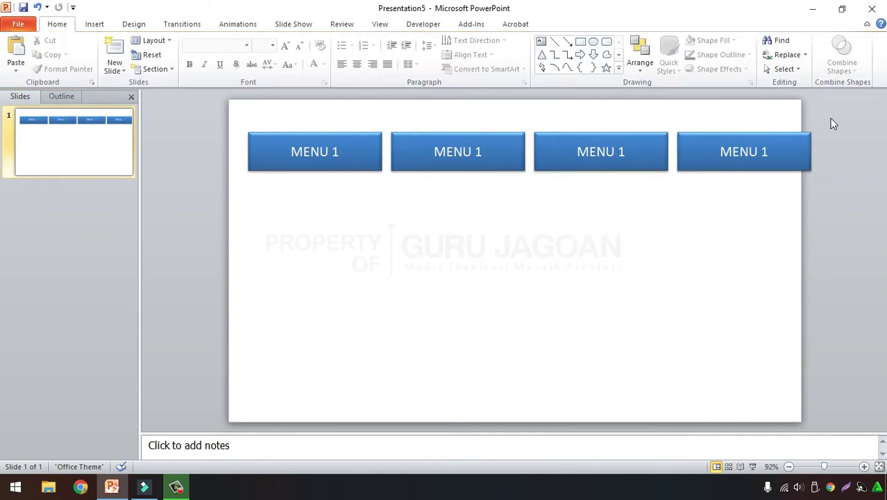
pyautogui.moveTo(814, 142); pyautogui.dragTo(800, 142)
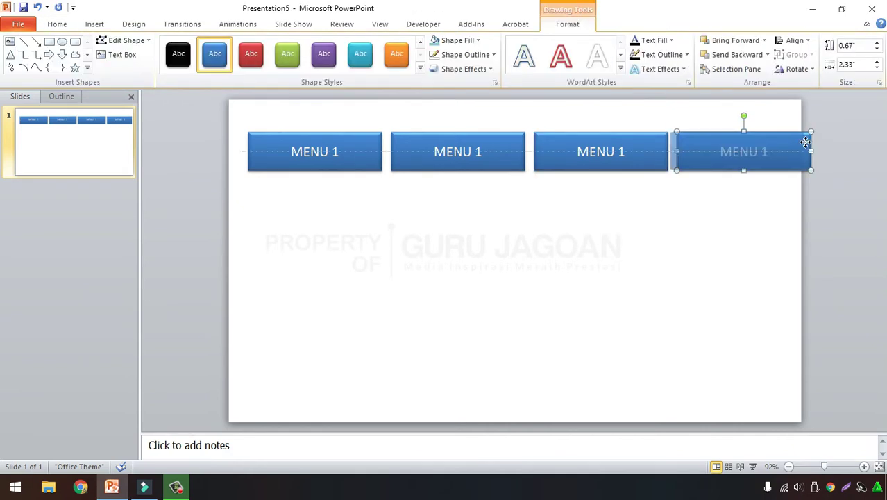
pyautogui.click(819, 143)
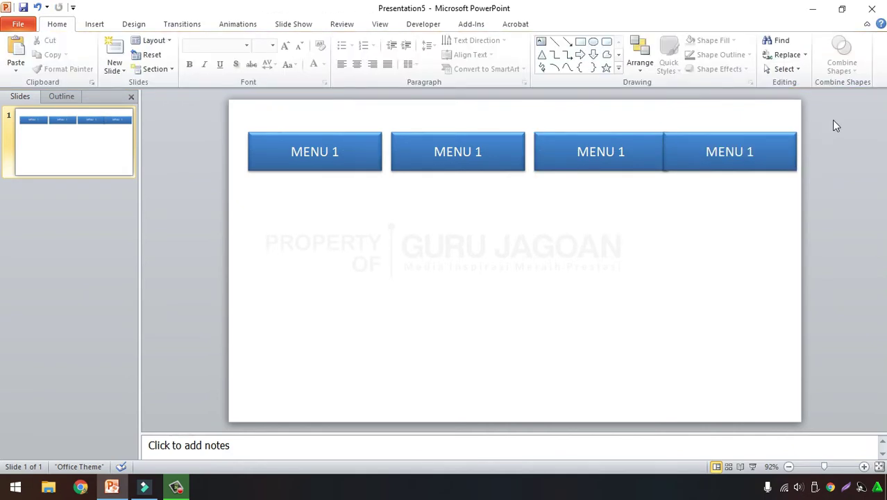
pyautogui.moveTo(258, 159); pyautogui.dragTo(243, 159)
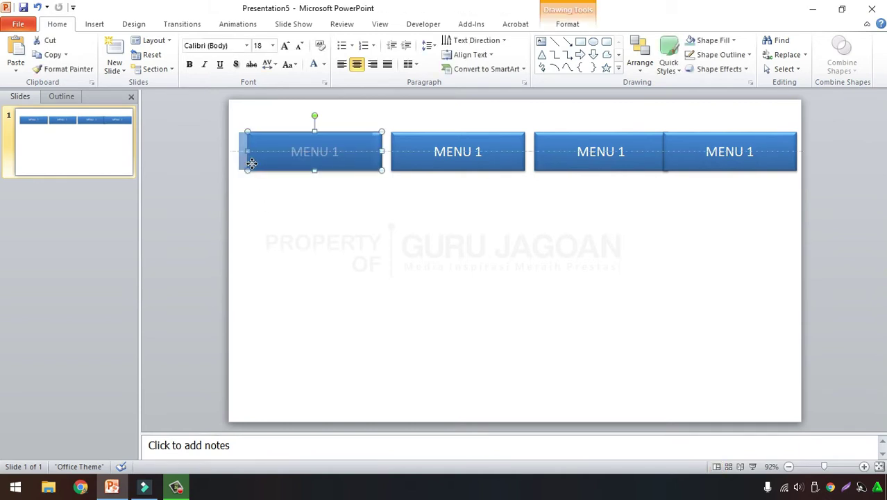
# Step: Select all four buttons and apply Align > Distribute Horizontally
pyautogui.moveTo(199, 114); pyautogui.dragTo(695, 213)
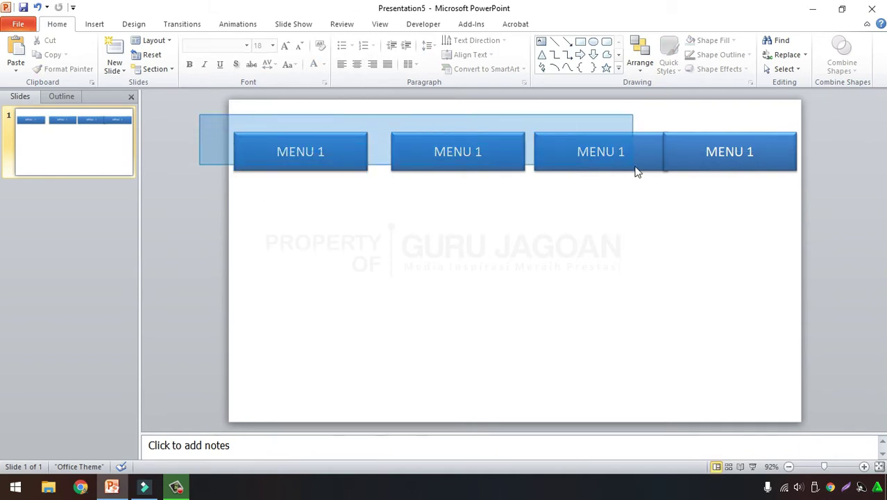
pyautogui.keyDown('shift'); pyautogui.click(792, 142); pyautogui.keyUp('shift')
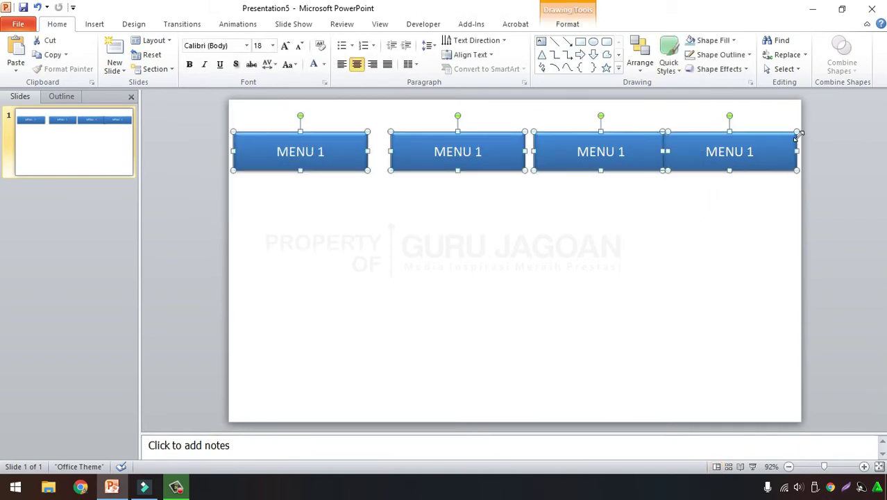
pyautogui.click(573, 25)
pyautogui.click(792, 41)
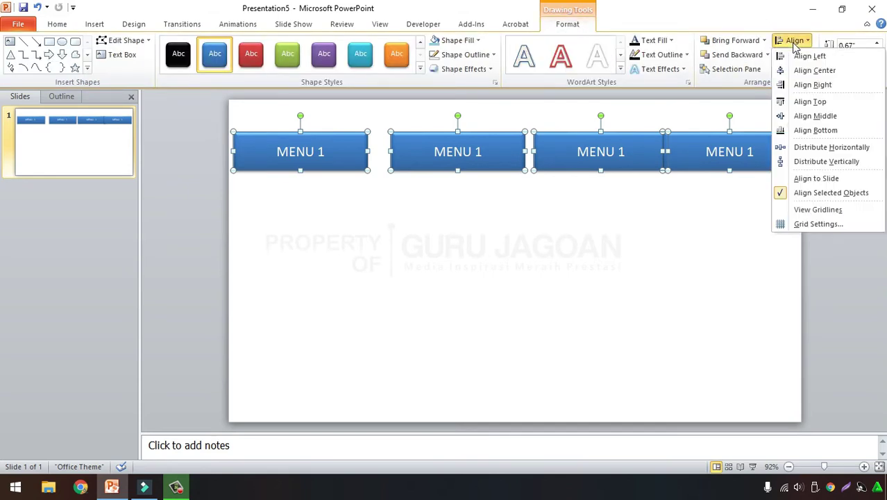
pyautogui.click(808, 147)
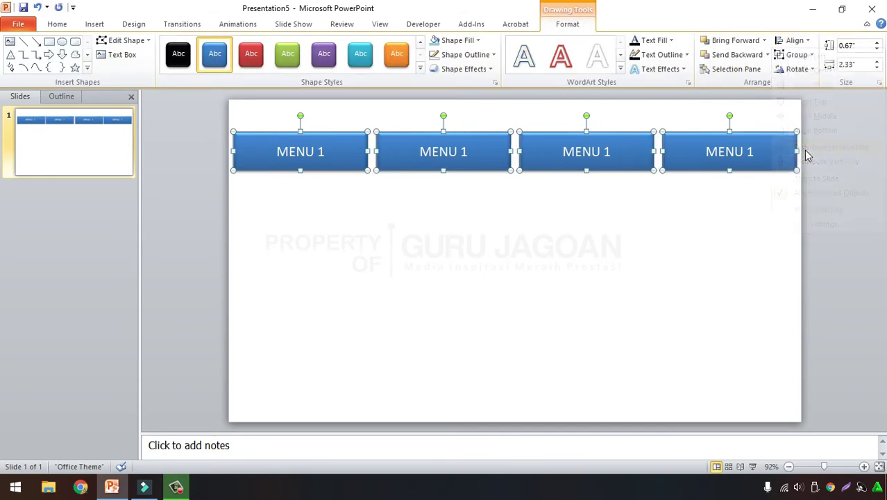
pyautogui.click(817, 141)
pyautogui.click(466, 154)
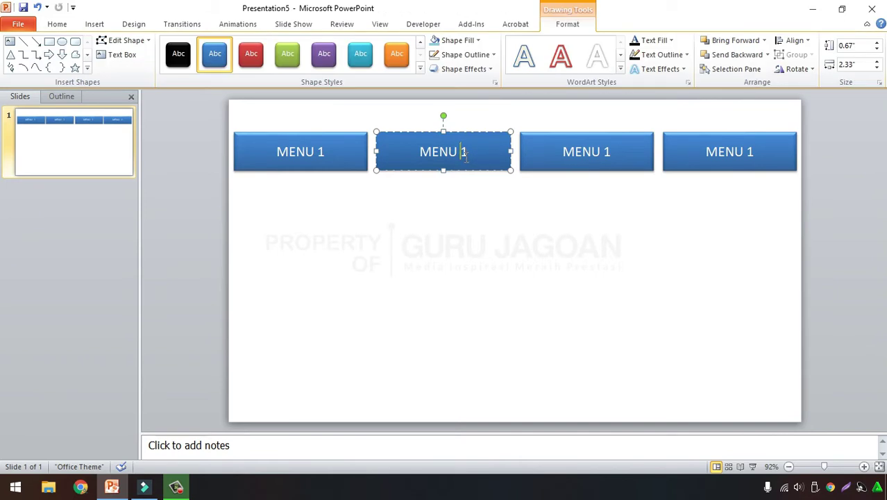
# Step: Change the '1' in the last three buttons to 2, 3 and 4
pyautogui.doubleClick(465, 153)
pyautogui.write('2')
pyautogui.doubleClick(608, 152)
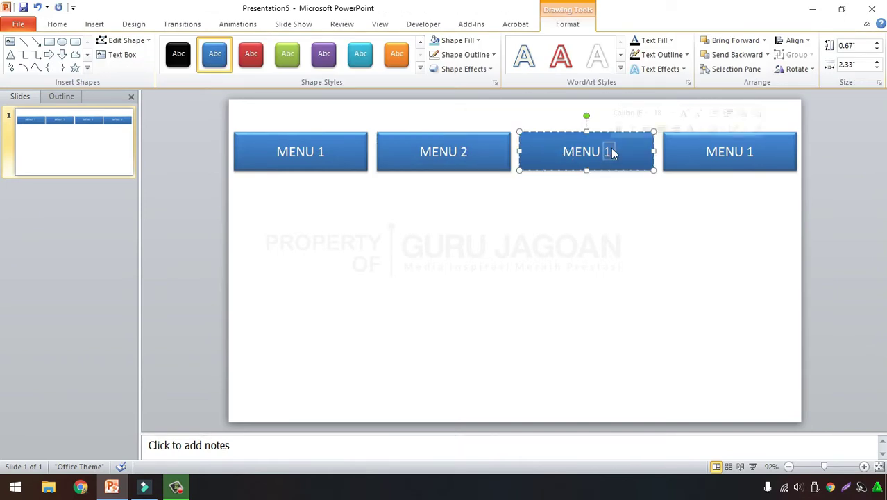
pyautogui.write('3')
pyautogui.doubleClick(752, 152)
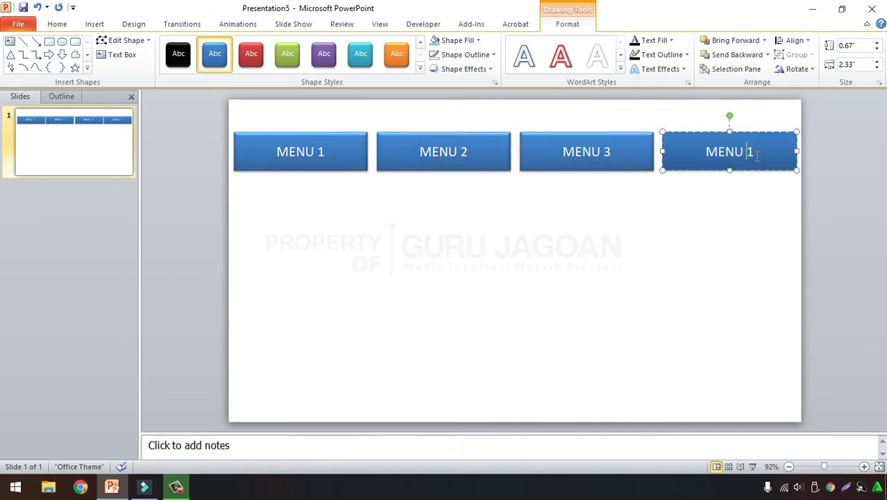
pyautogui.write('4')
pyautogui.click(846, 186)
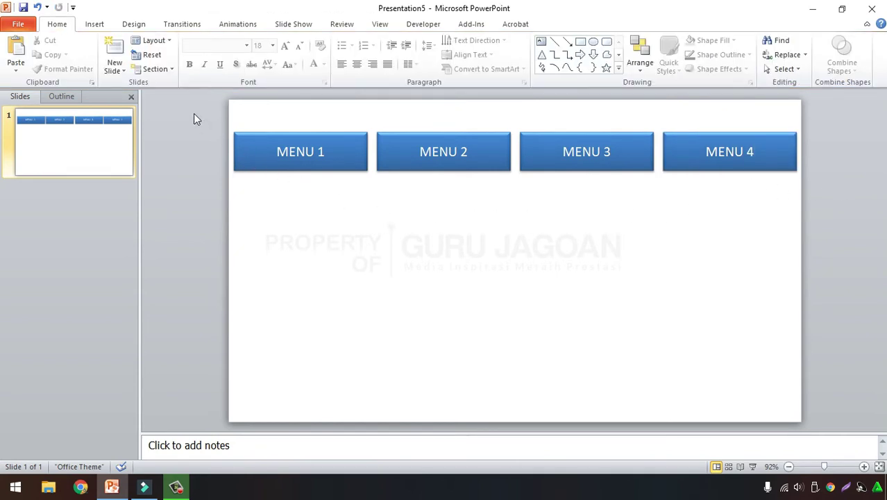
# Step: Duplicate slide 1 and copy MENU 2 three times into a column beneath it
pyautogui.rightClick(83, 145)
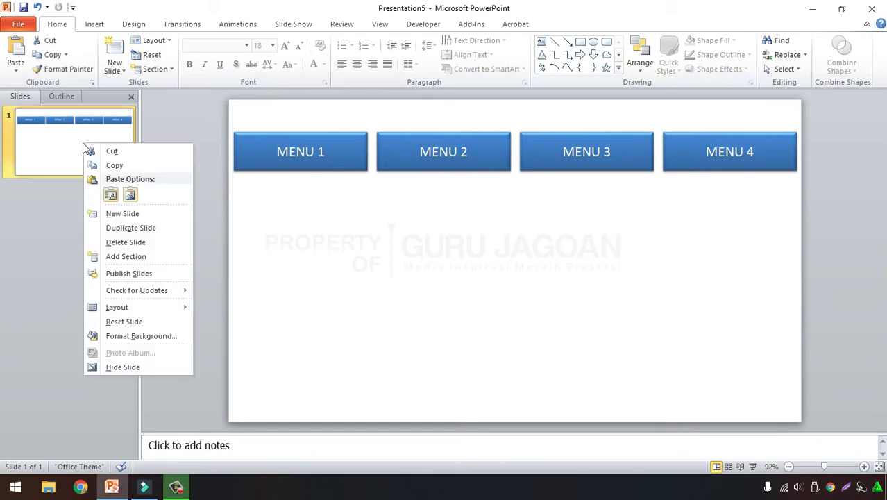
pyautogui.click(121, 227)
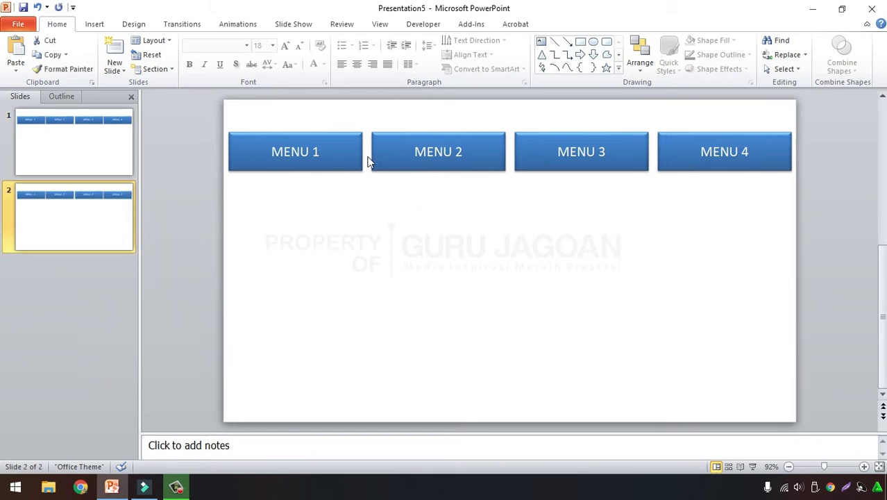
pyautogui.moveTo(356, 116); pyautogui.dragTo(526, 211)
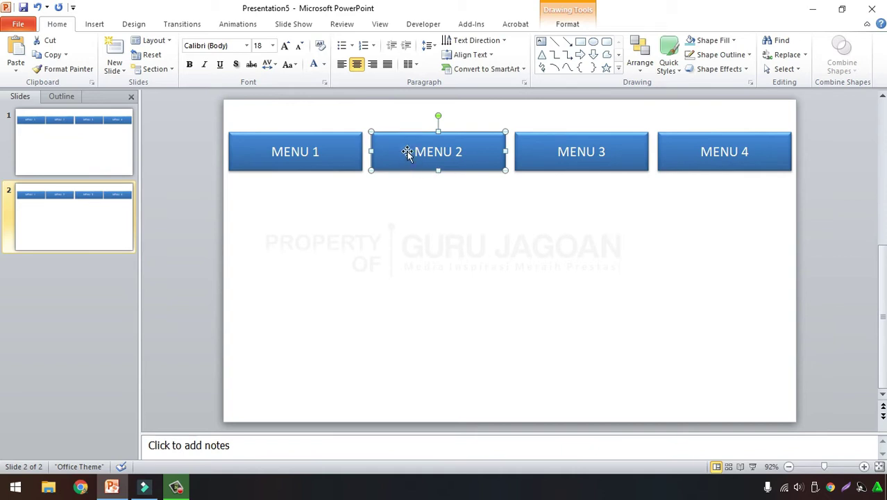
pyautogui.moveTo(408, 151); pyautogui.dragTo(402, 187)
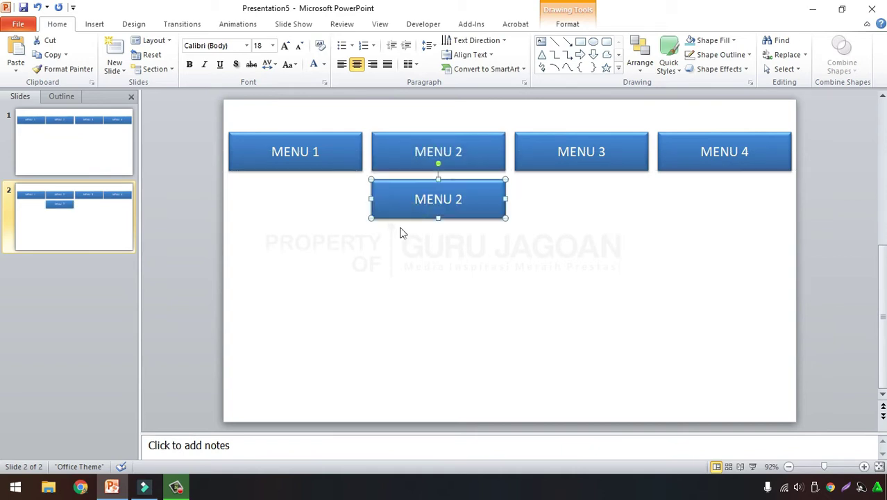
pyautogui.moveTo(363, 123); pyautogui.dragTo(538, 276)
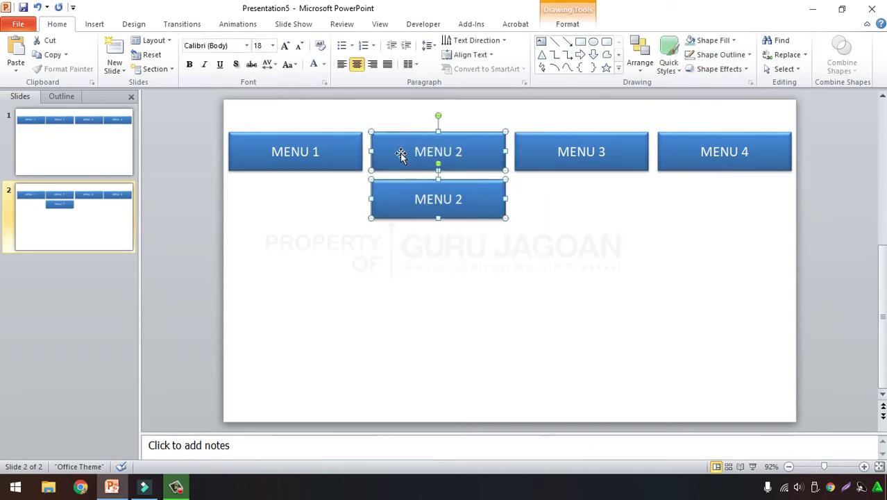
pyautogui.moveTo(402, 151); pyautogui.dragTo(408, 237)
pyautogui.click(552, 223)
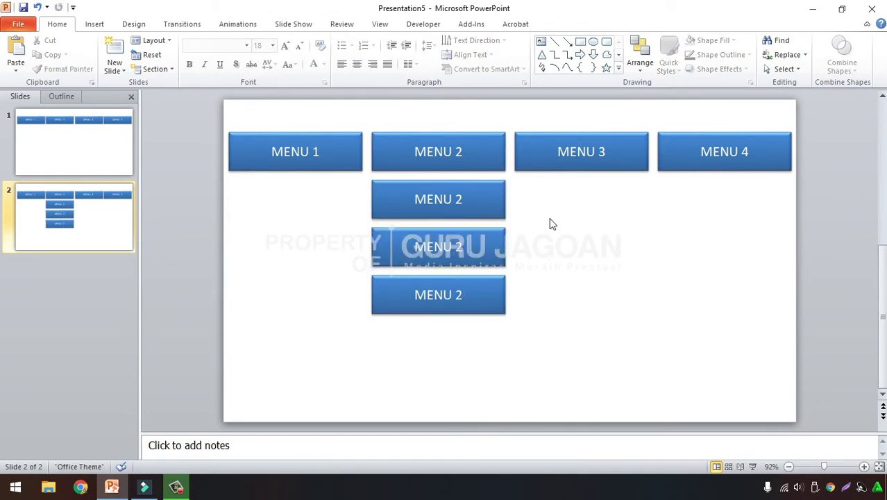
# Step: Append .1, .2 and .3 to the copies' labels, making MENU 2.1, 2.2 and 2.3
pyautogui.click(467, 202)
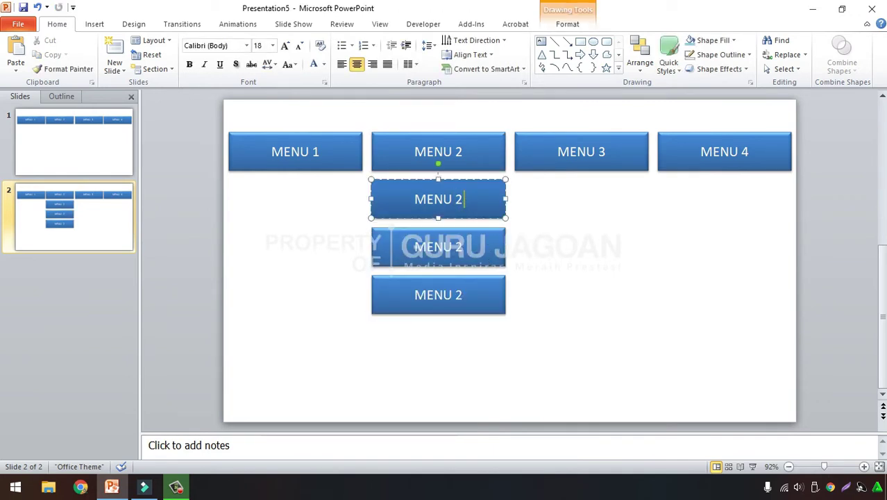
pyautogui.write('.1')
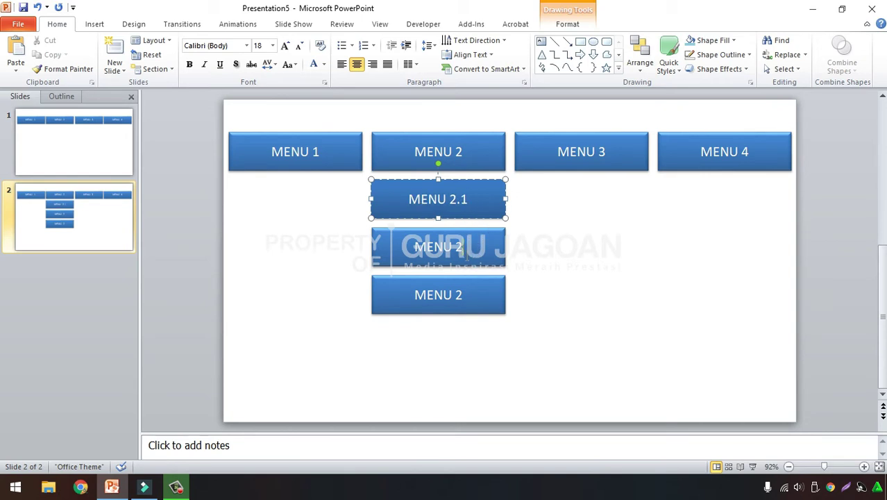
pyautogui.click(465, 245)
pyautogui.write('.2')
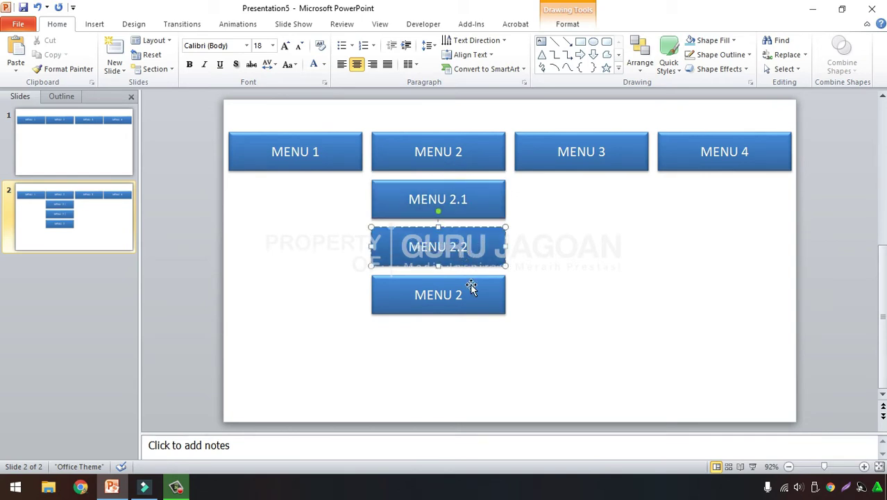
pyautogui.click(467, 299)
pyautogui.write('.3')
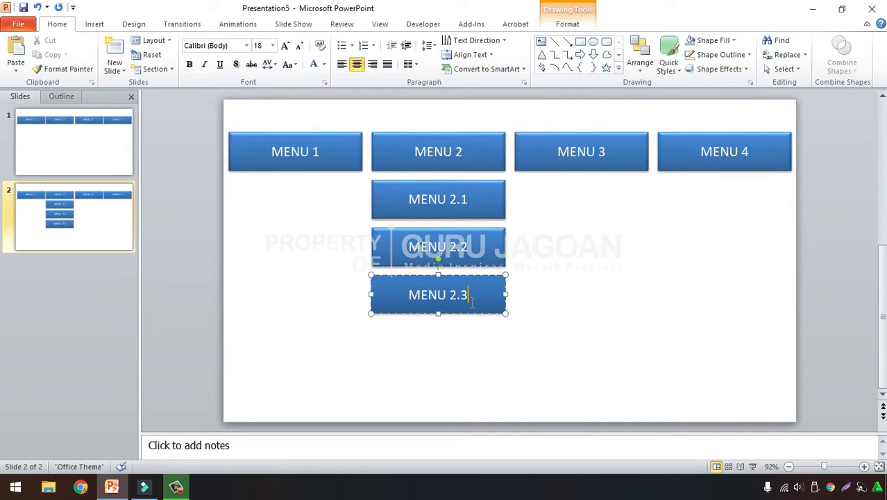
pyautogui.click(579, 269)
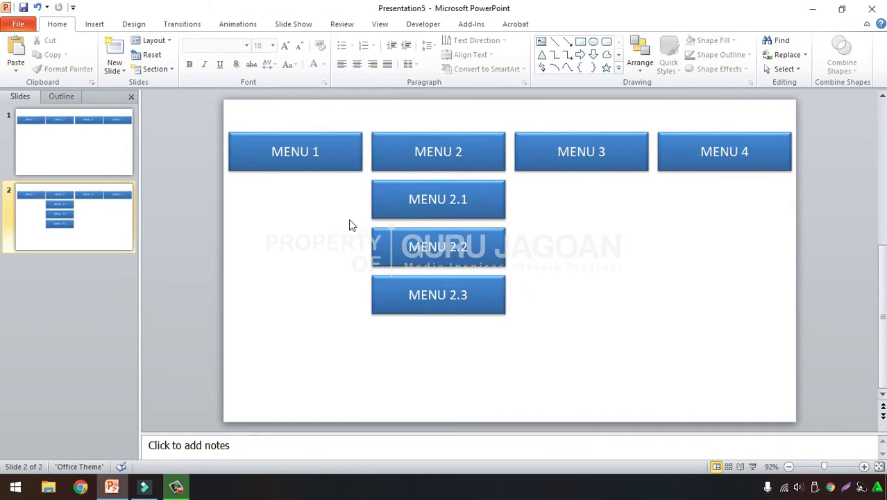
pyautogui.moveTo(347, 219); pyautogui.dragTo(555, 352)
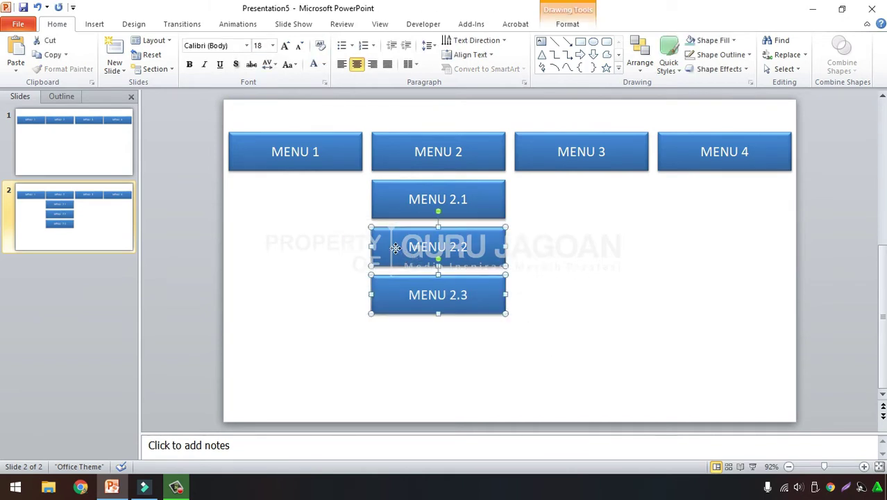
# Step: Copy MENU 2.2 and 2.3 into a right-hand column relabelled MENU 2.2.1 and MENU 2.2.2
pyautogui.keyDown('ctrl'); pyautogui.moveTo(396, 248); pyautogui.dragTo(539, 248); pyautogui.keyUp('ctrl')
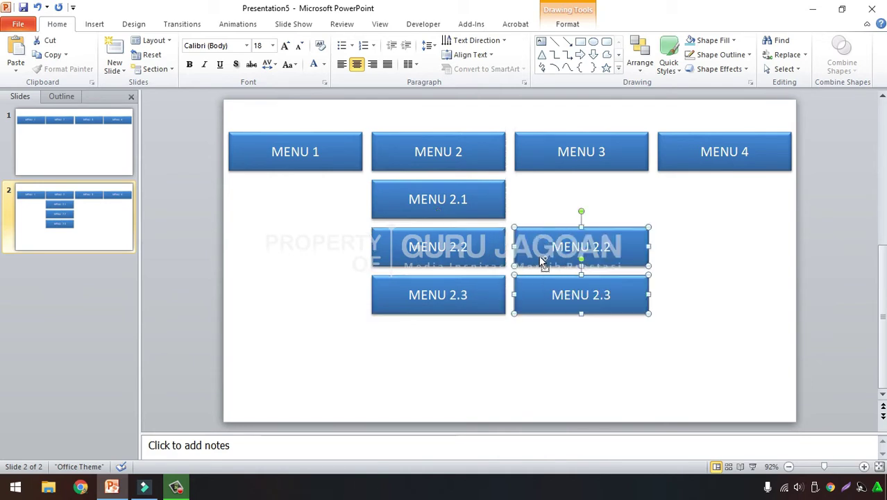
pyautogui.click(580, 225)
pyautogui.click(618, 251)
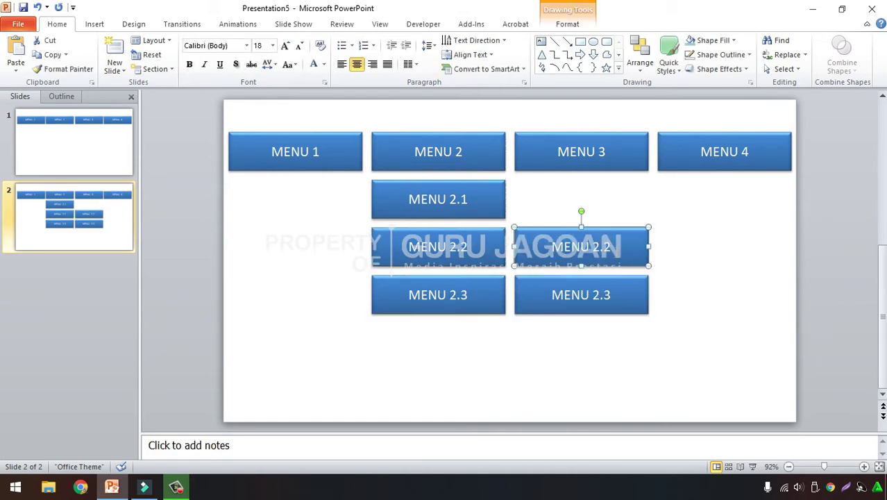
pyautogui.click(620, 252)
pyautogui.write('.1')
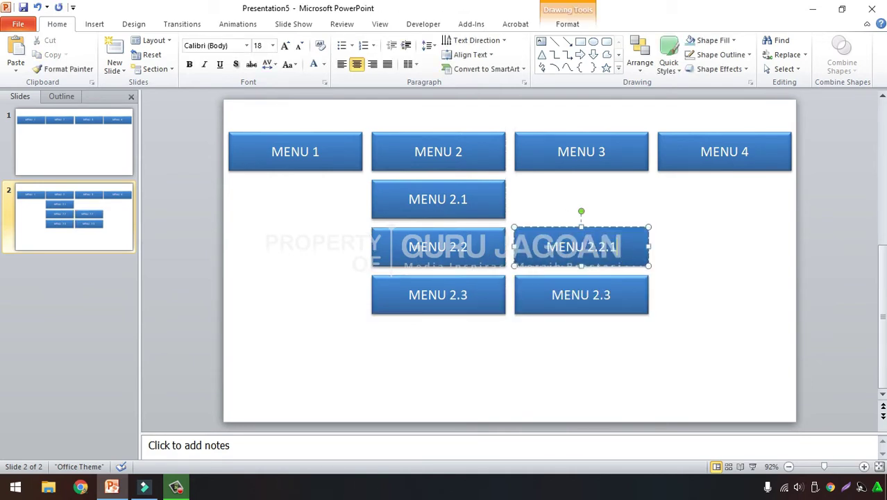
pyautogui.click(603, 305)
pyautogui.doubleClick(611, 296)
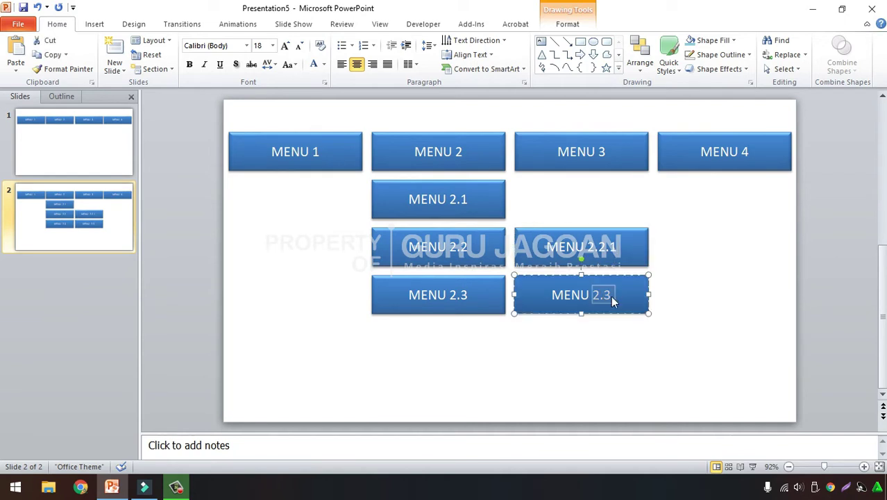
pyautogui.write('2.2')
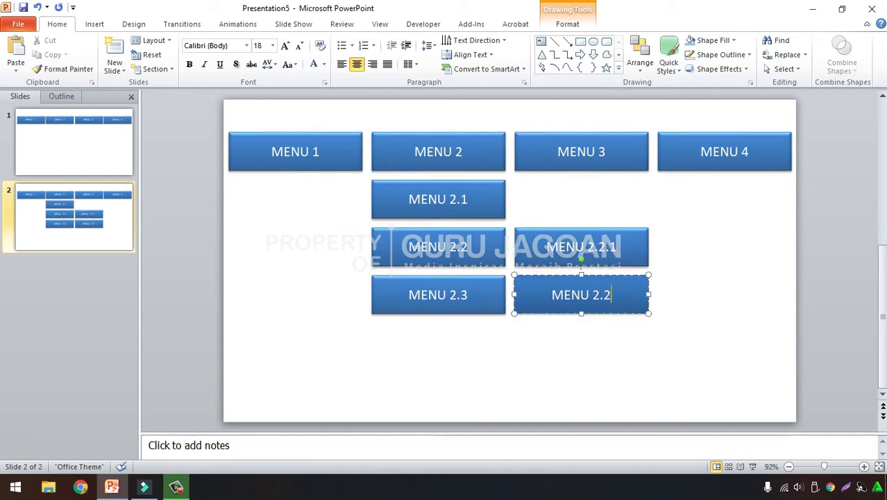
pyautogui.write('.2')
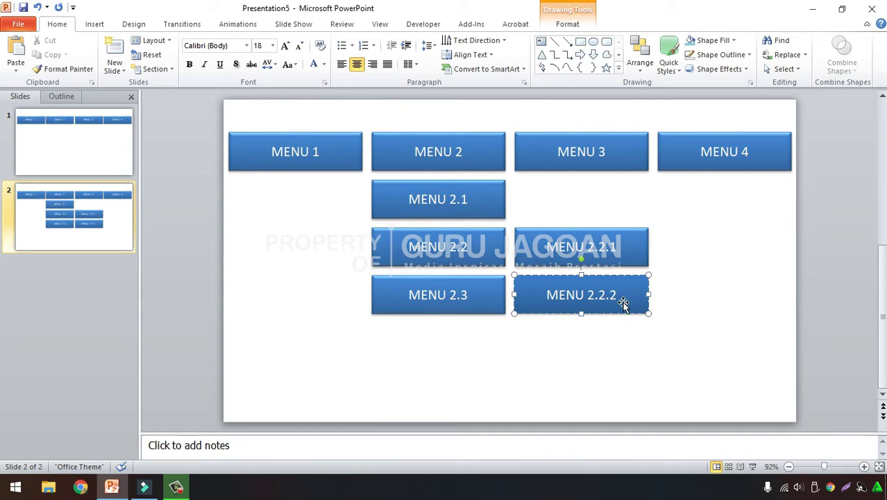
pyautogui.click(741, 281)
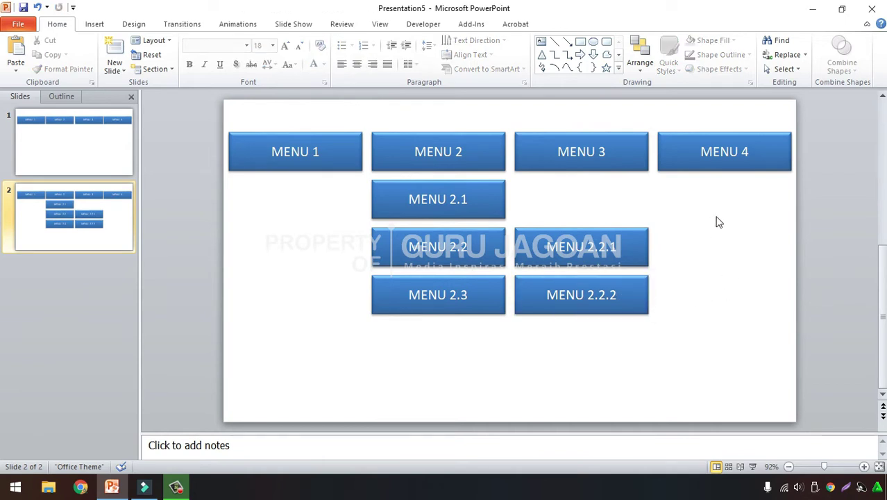
# Step: Copy those two boxes downward and relabel them MENU 2.2.3 and MENU 2.2.4
pyautogui.moveTo(718, 211); pyautogui.dragTo(508, 357)
pyautogui.moveTo(534, 249); pyautogui.dragTo(532, 342)
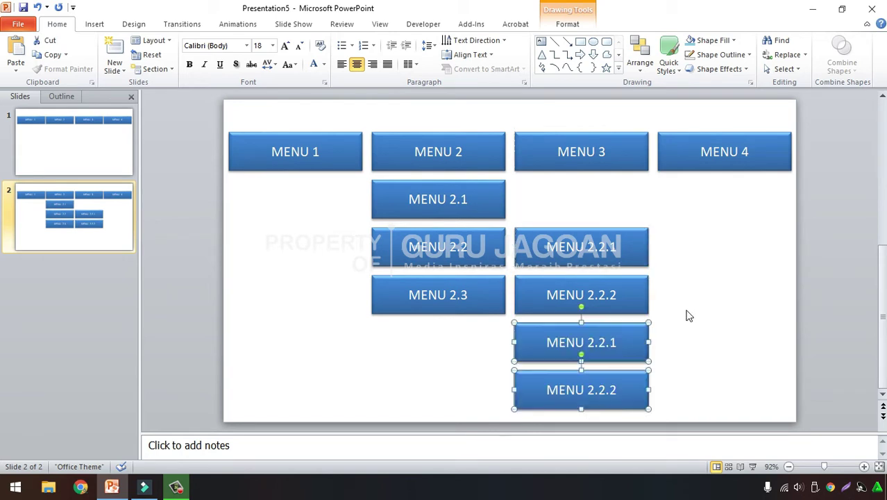
pyautogui.click(687, 313)
pyautogui.click(612, 348)
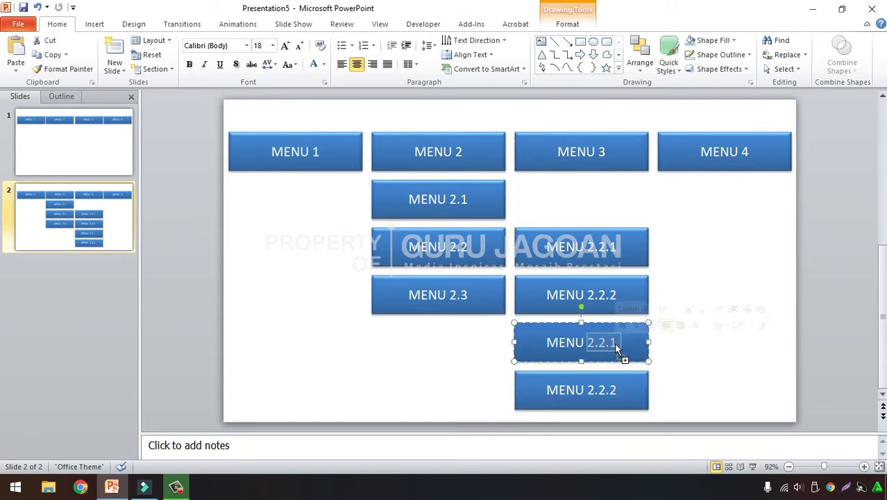
pyautogui.press('BackSpace')
pyautogui.write('3')
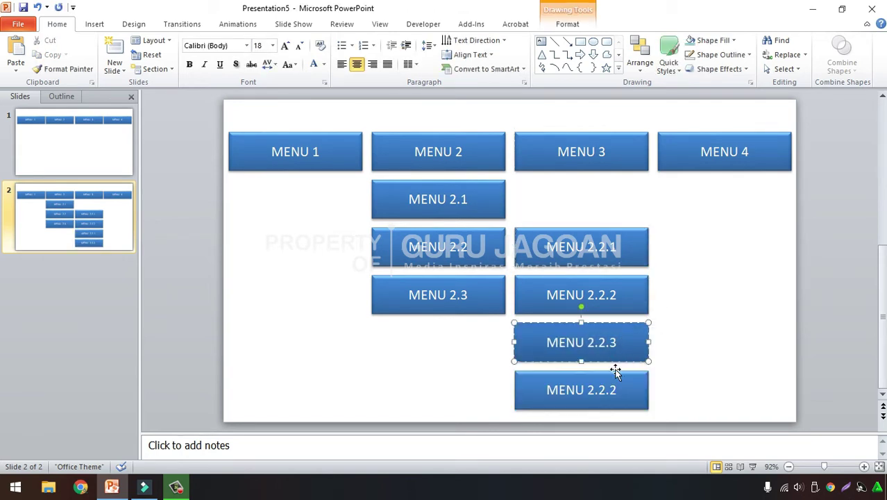
pyautogui.click(622, 397)
pyautogui.press('BackSpace')
pyautogui.write('4')
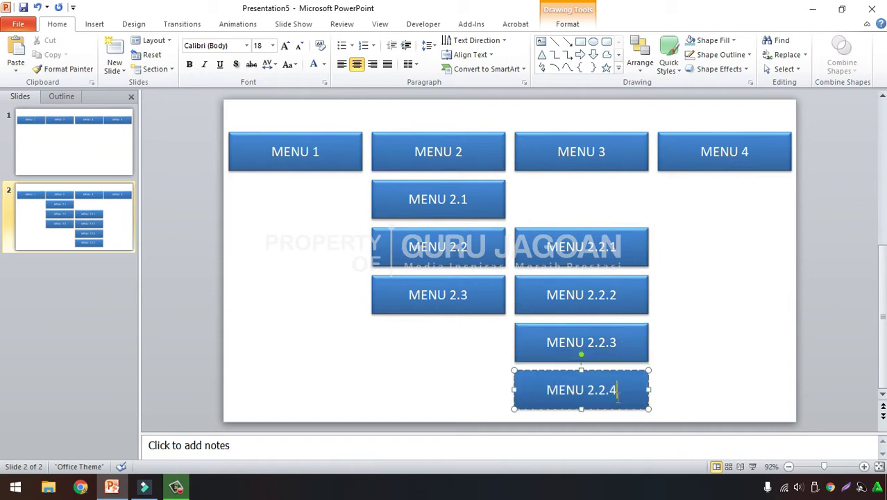
pyautogui.click(717, 331)
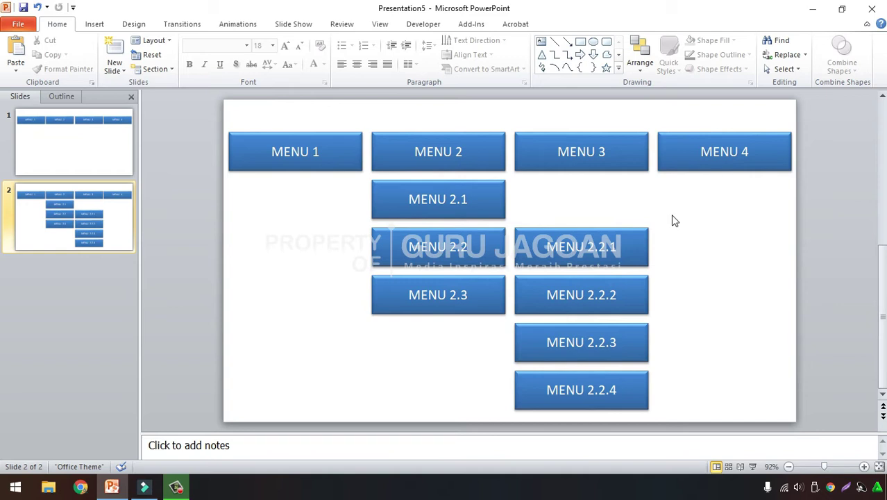
# Step: Duplicate slide 2, delete the MENU 2.2.x boxes from slide 2, then duplicate slide 3 as slide 4
pyautogui.rightClick(59, 211)
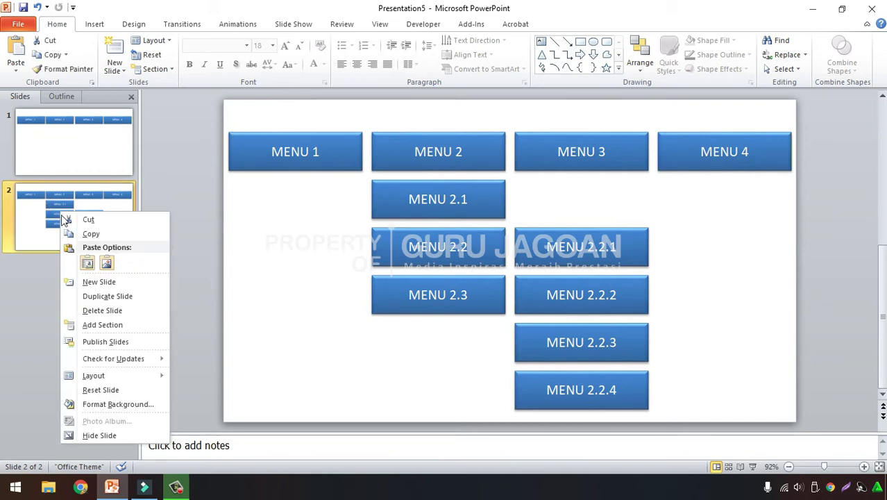
pyautogui.click(107, 297)
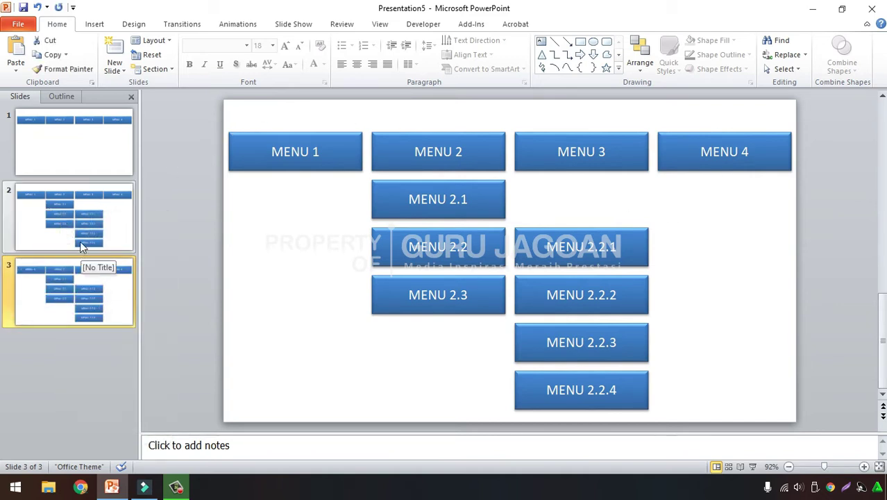
pyautogui.click(82, 223)
pyautogui.moveTo(684, 221); pyautogui.dragTo(495, 420)
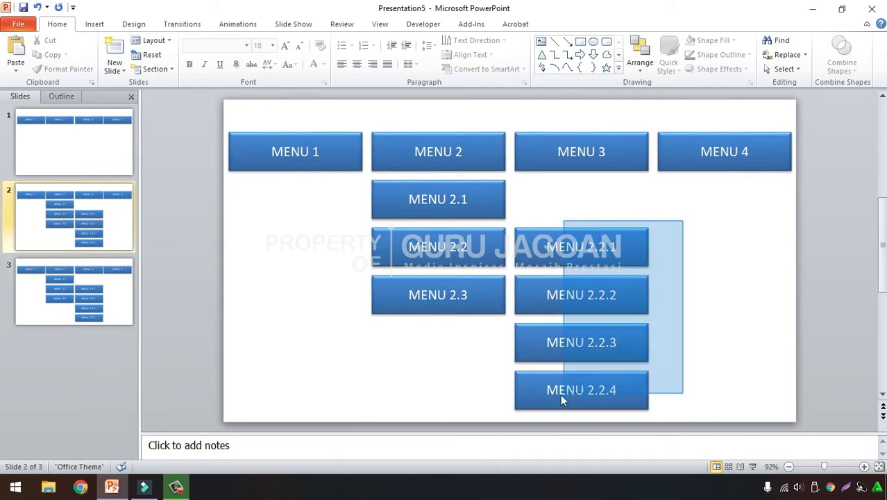
pyautogui.press('Delete')
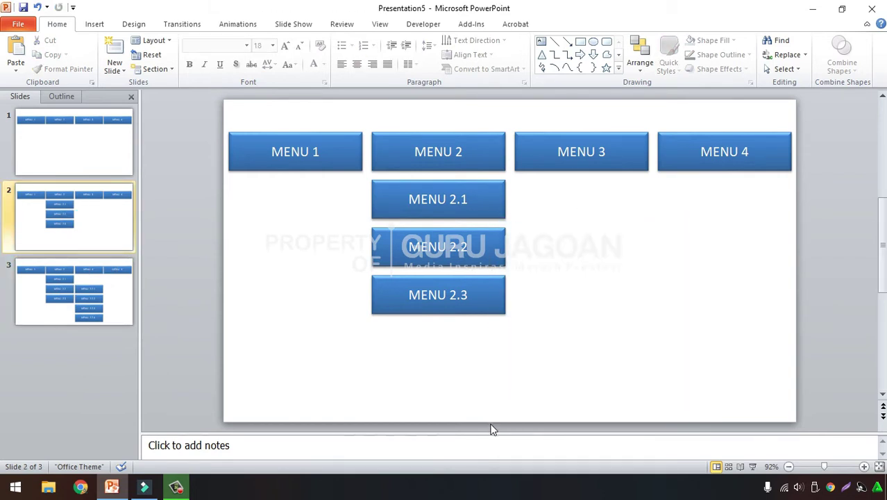
pyautogui.rightClick(79, 295)
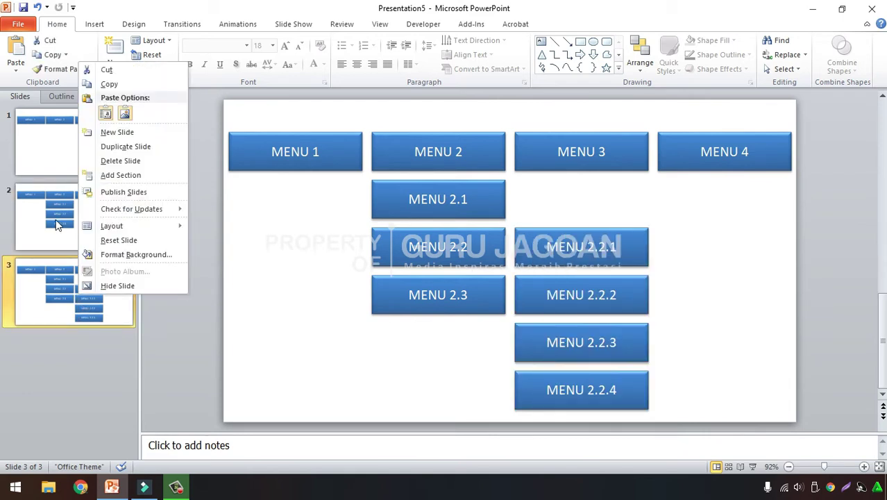
pyautogui.click(126, 147)
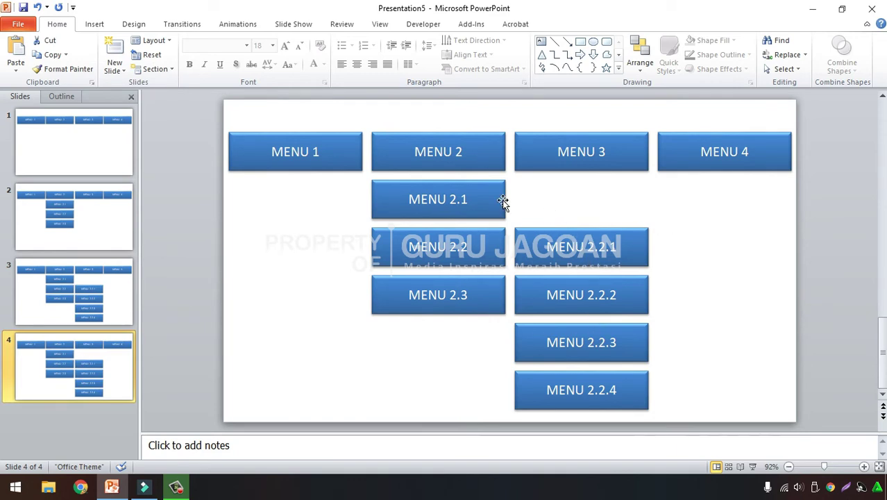
# Step: On slide 4, shift the MENU 2.1–2.3 column under MENU 3 and delete the MENU 2.2.1–2.2.4 boxes
pyautogui.moveTo(344, 337); pyautogui.dragTo(535, 195)
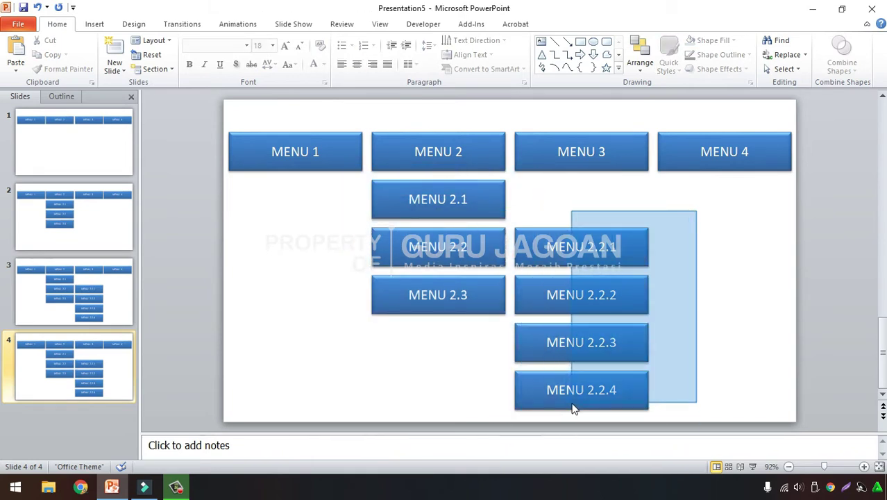
pyautogui.moveTo(697, 210); pyautogui.dragTo(565, 430)
pyautogui.moveTo(671, 423); pyautogui.dragTo(361, 170)
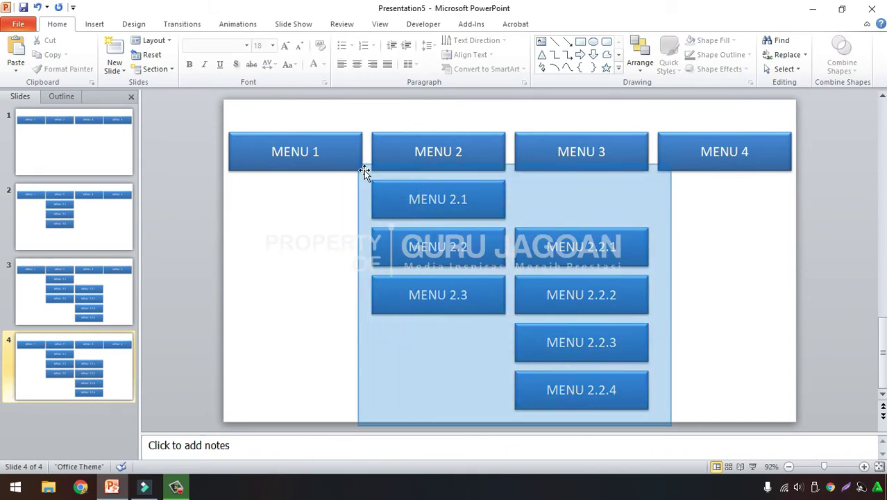
pyautogui.moveTo(413, 215); pyautogui.dragTo(541, 212)
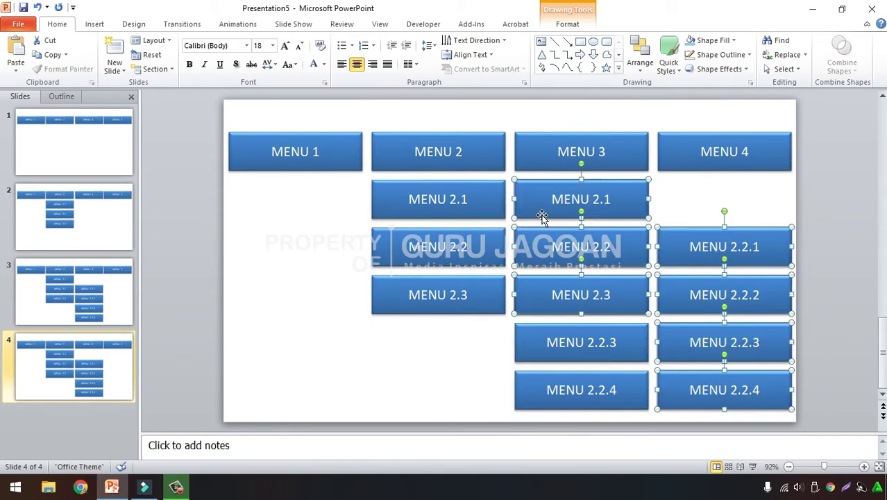
pyautogui.hotkey('ctrl', 'z')
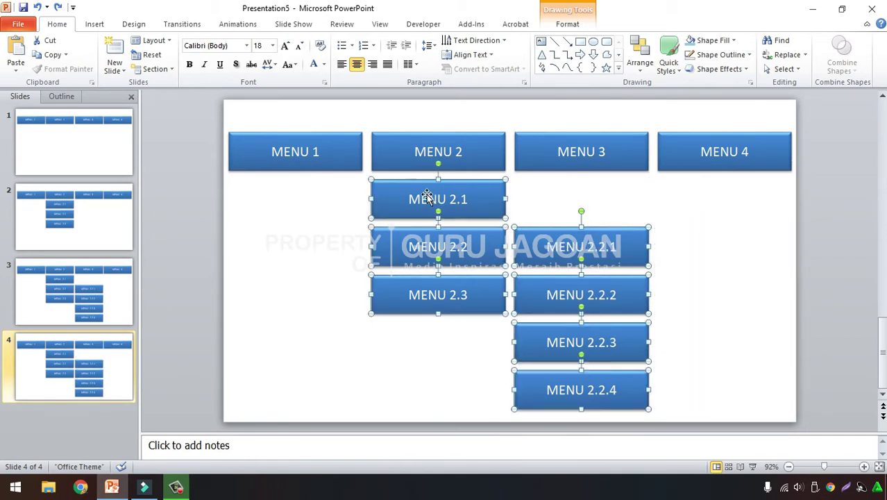
pyautogui.moveTo(428, 201); pyautogui.dragTo(564, 201)
pyautogui.click(686, 208)
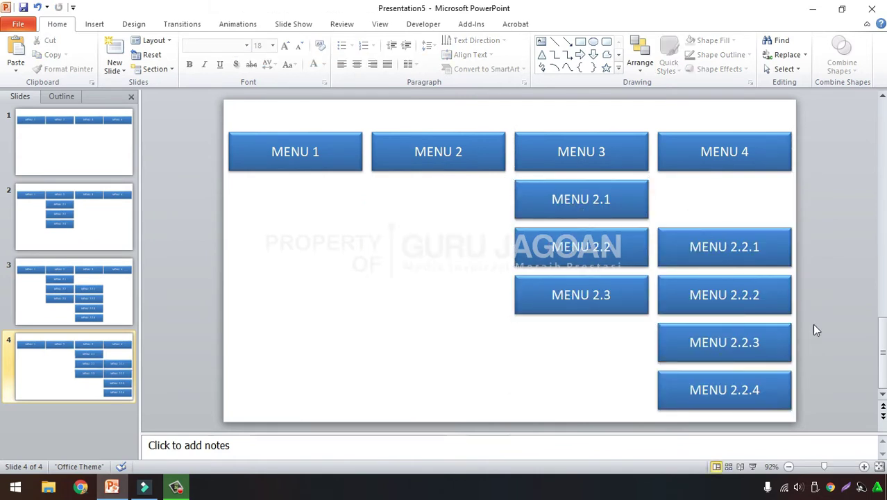
pyautogui.moveTo(829, 221); pyautogui.dragTo(617, 424)
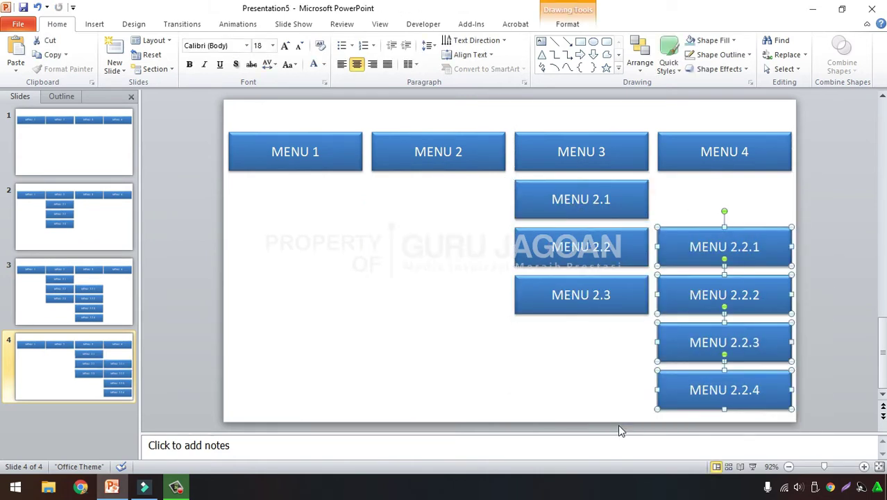
pyautogui.press('Delete')
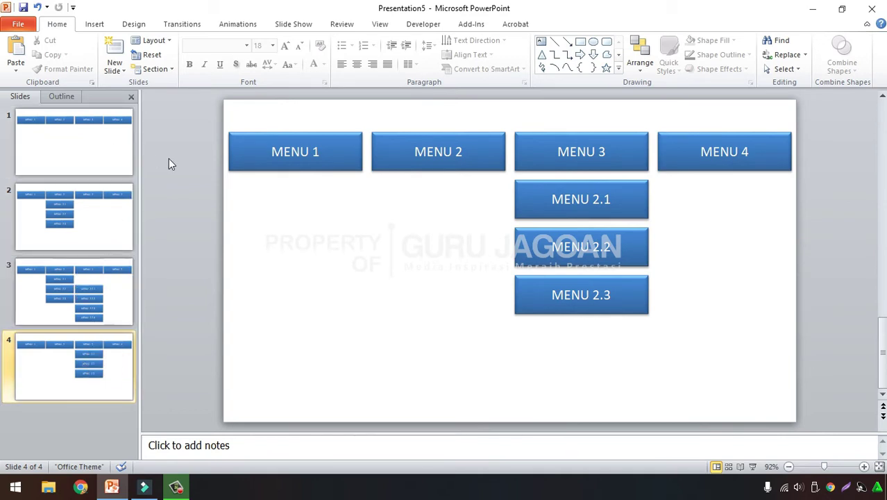
# Step: Review slides 1–4, then on slide 1 select MENU 1 and choose Insert > Action
pyautogui.click(69, 145)
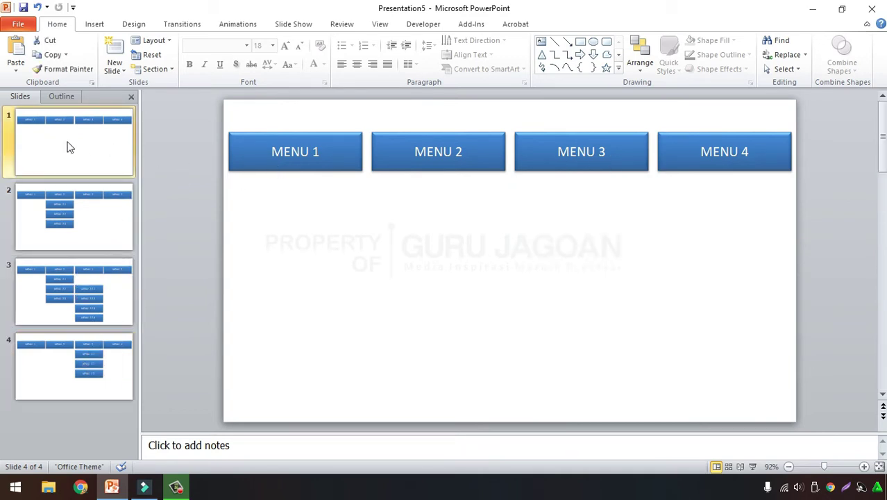
pyautogui.click(72, 220)
pyautogui.click(84, 291)
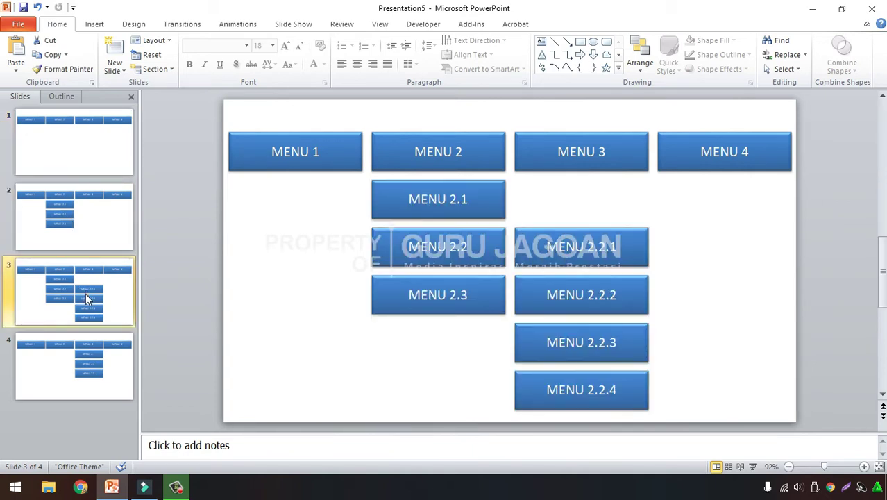
pyautogui.click(87, 367)
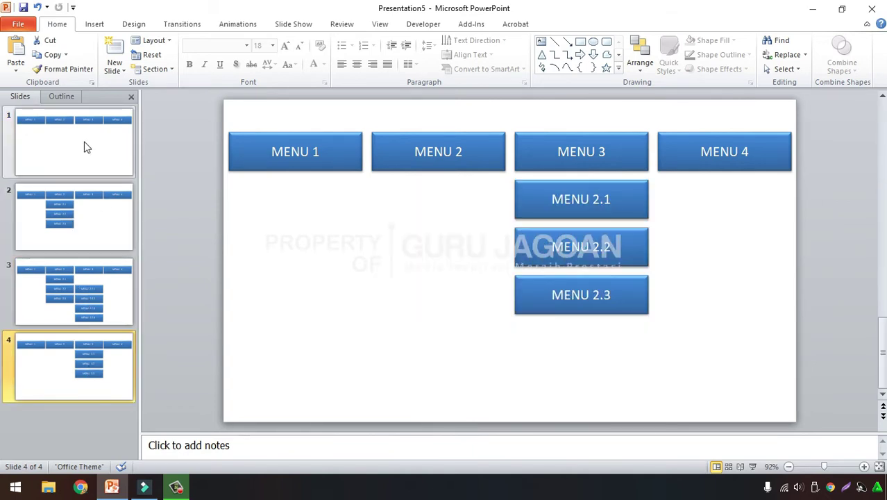
pyautogui.click(83, 139)
pyautogui.click(102, 364)
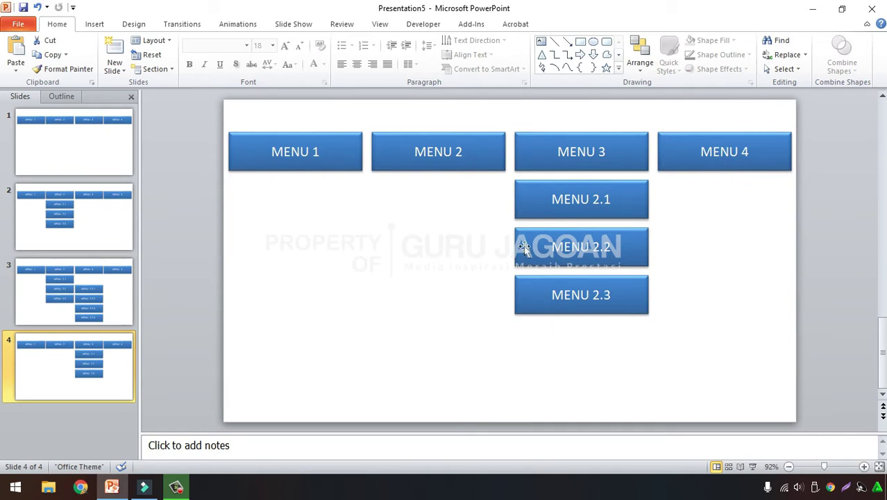
pyautogui.click(82, 133)
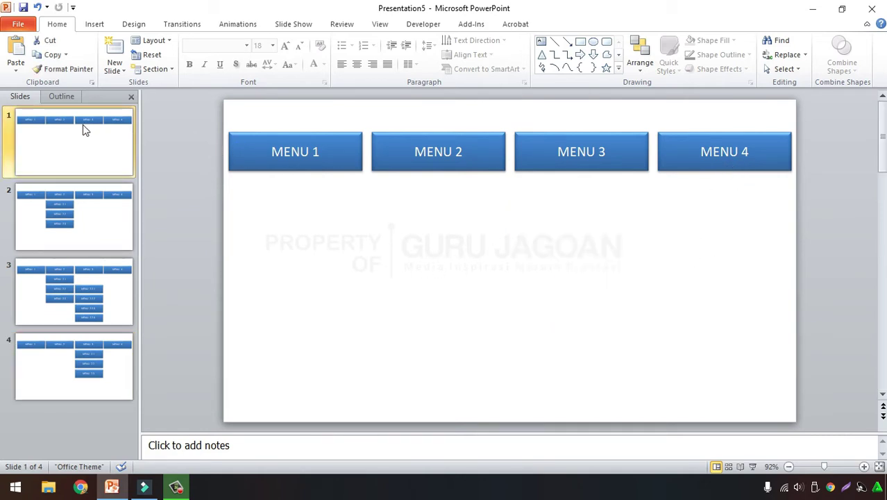
pyautogui.click(265, 164)
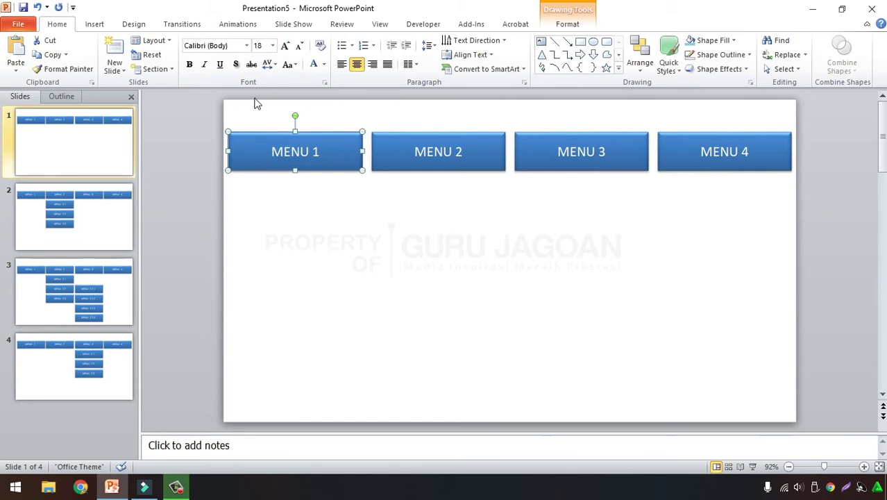
pyautogui.click(95, 24)
# Step: Select just the MENU 1 button on slide 1
pyautogui.click(307, 59)
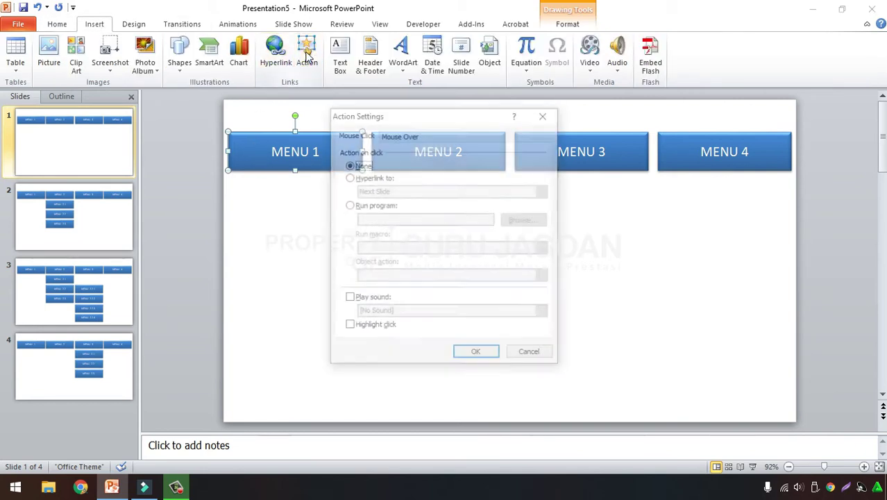
pyautogui.click(546, 116)
pyautogui.click(331, 113)
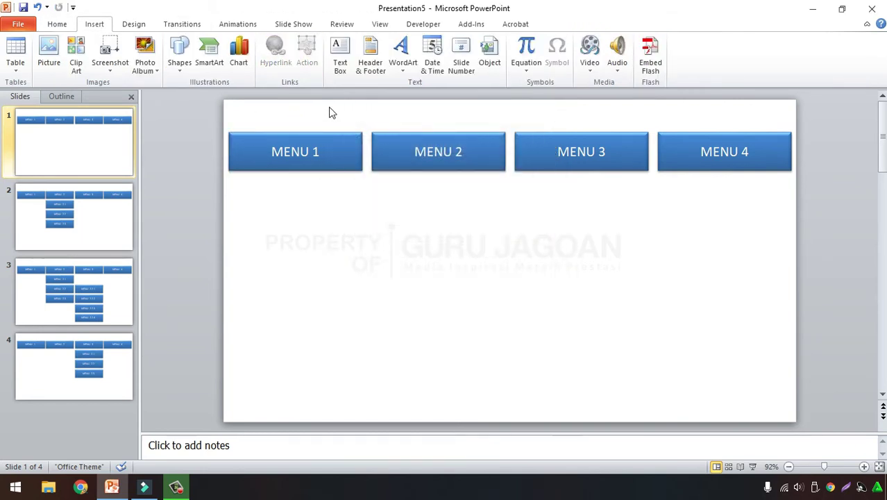
pyautogui.click(259, 146)
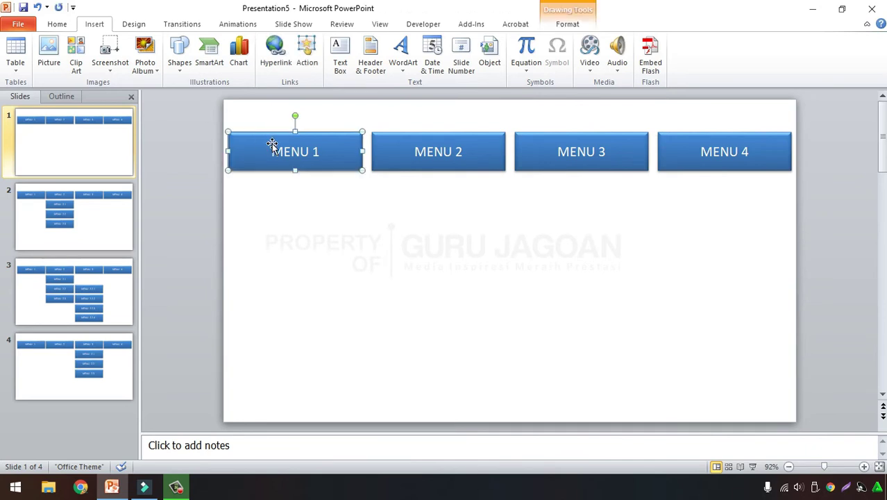
pyautogui.keyDown('shift'); pyautogui.click(683, 148); pyautogui.keyUp('shift')
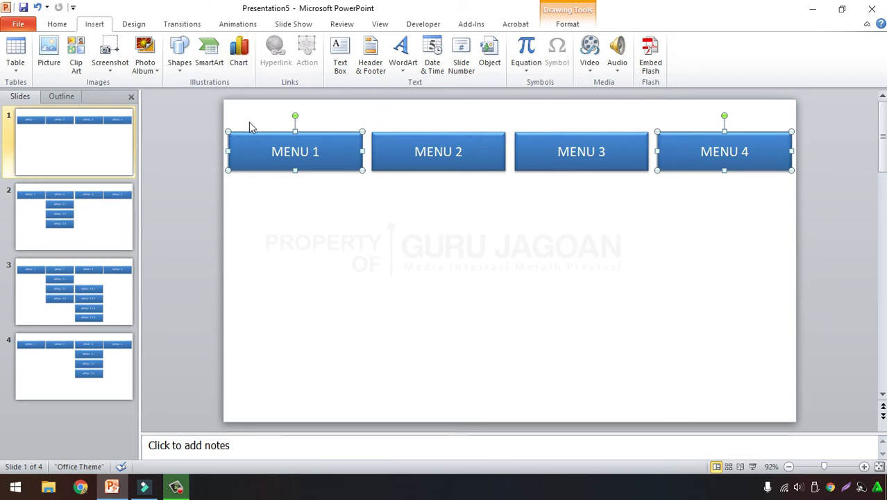
pyautogui.click(264, 149)
# Step: Give MENU 1 a Mouse Over hyperlink to Slide 1
pyautogui.click(306, 53)
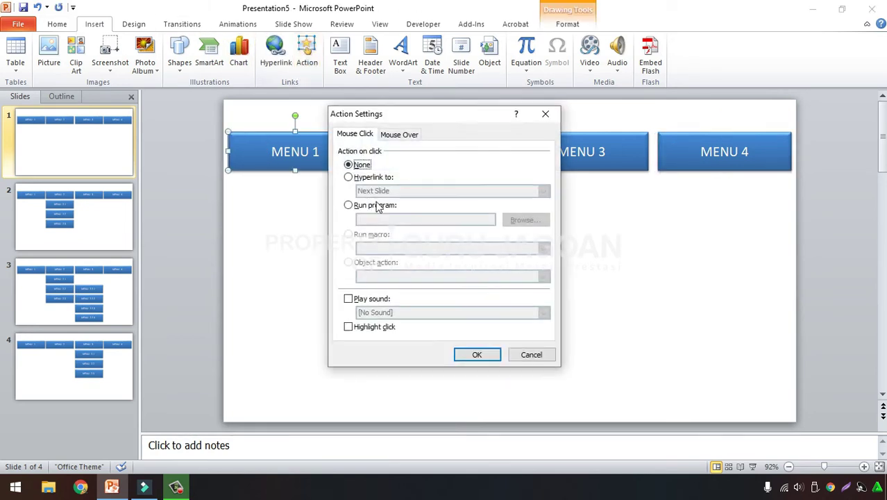
pyautogui.click(408, 139)
pyautogui.click(373, 177)
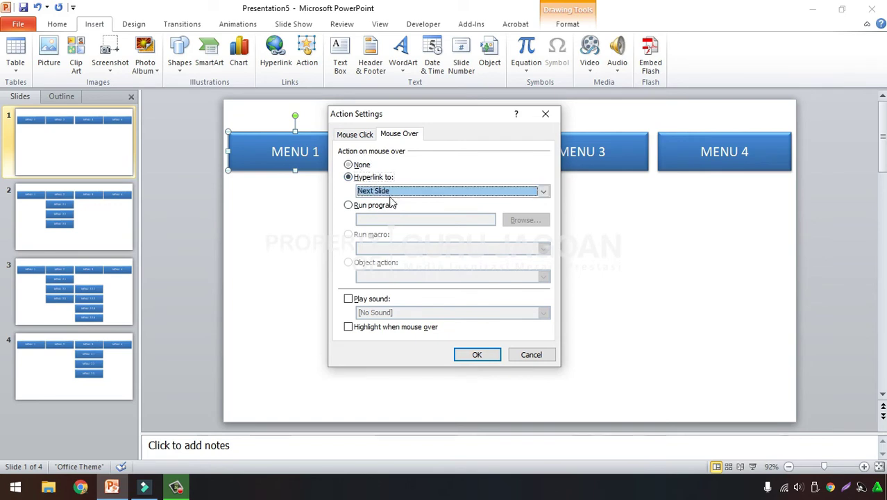
pyautogui.click(390, 191)
pyautogui.scroll(-2, 399, 236)
pyautogui.click(390, 220)
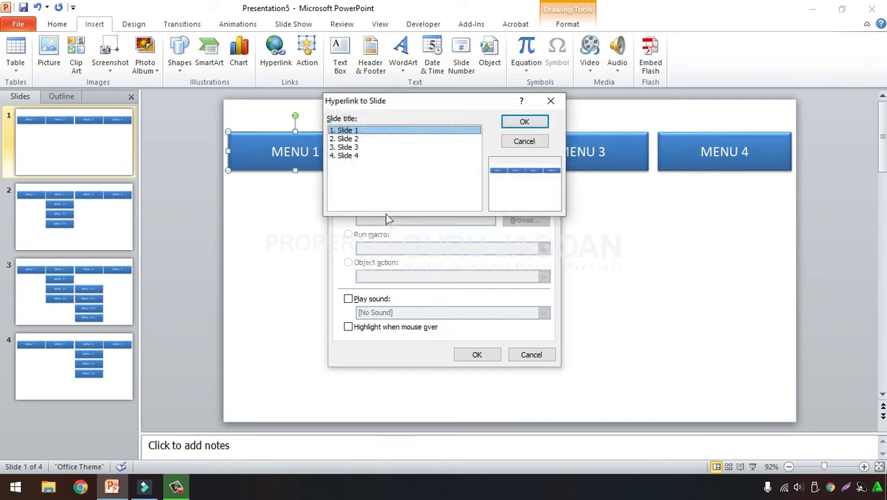
pyautogui.click(525, 122)
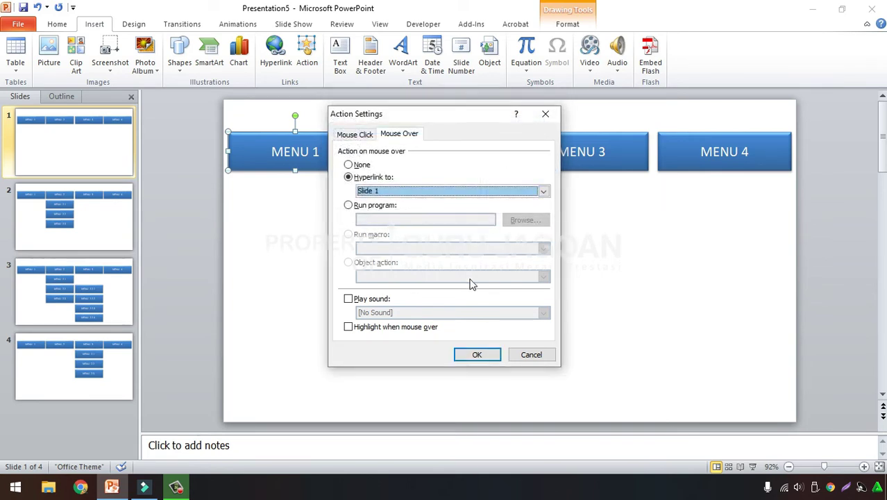
pyautogui.click(480, 355)
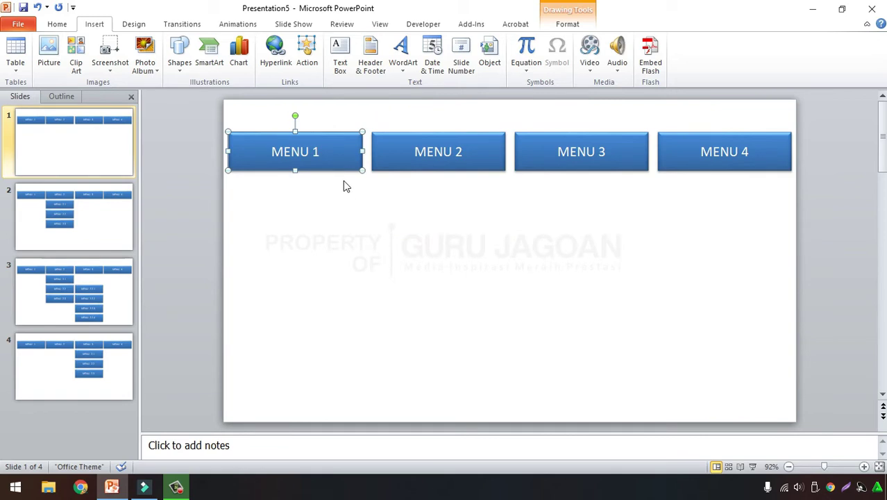
# Step: Give MENU 4 a Mouse Over hyperlink to Slide 1
pyautogui.click(762, 138)
pyautogui.rightClick(757, 138)
pyautogui.click(675, 137)
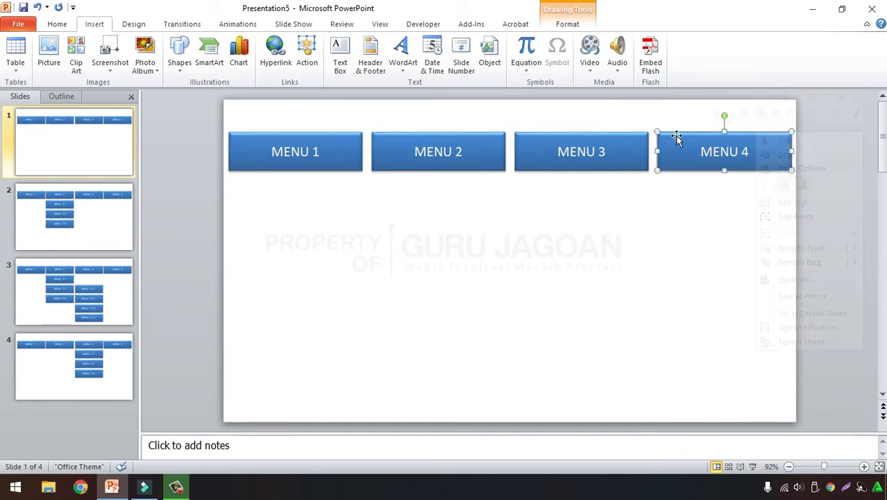
pyautogui.click(306, 56)
pyautogui.click(399, 136)
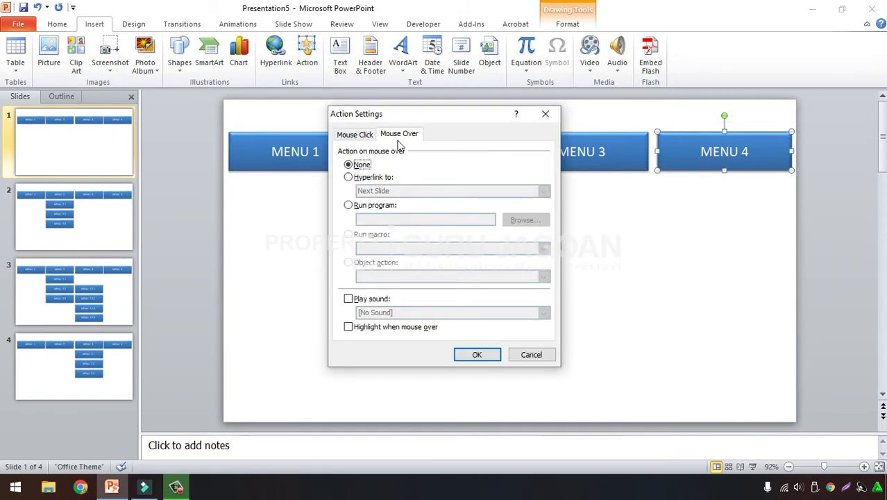
pyautogui.click(379, 179)
pyautogui.click(382, 191)
pyautogui.scroll(-2, 392, 240)
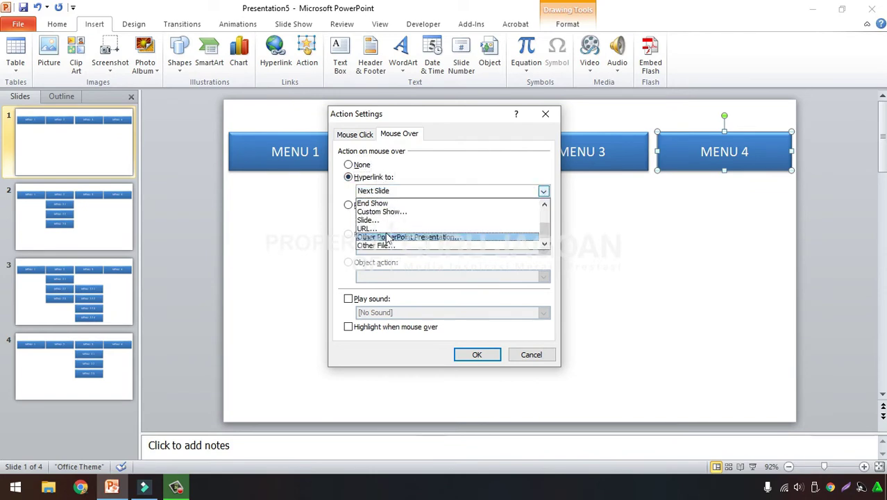
pyautogui.click(382, 221)
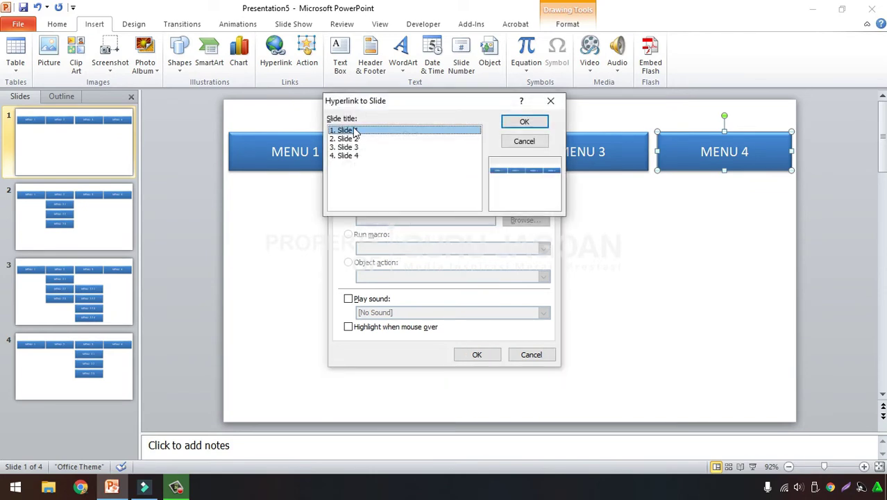
pyautogui.click(520, 123)
pyautogui.click(477, 352)
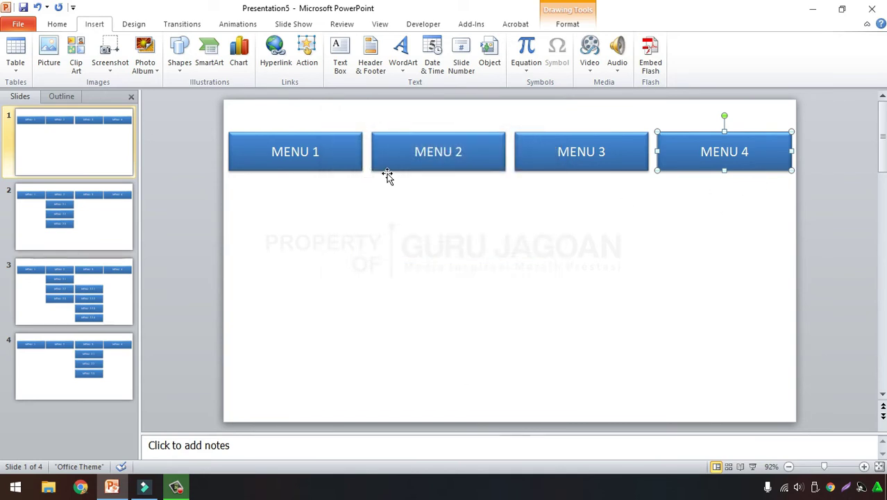
pyautogui.click(388, 171)
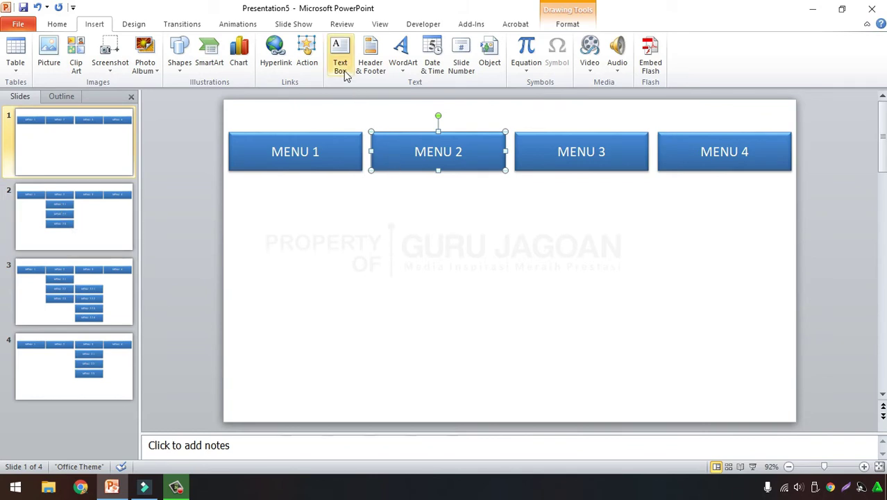
# Step: Give MENU 2 a Mouse Over hyperlink to Slide 2
pyautogui.click(307, 57)
pyautogui.click(399, 135)
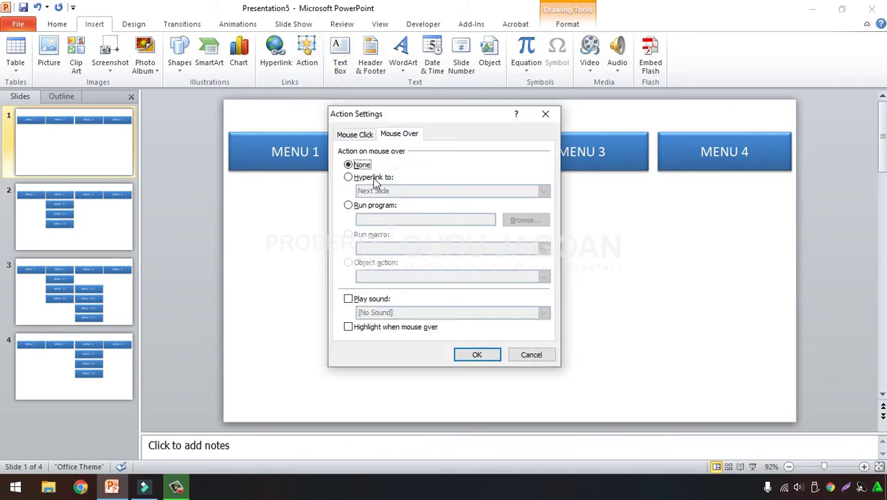
pyautogui.click(373, 178)
pyautogui.click(386, 192)
pyautogui.click(387, 223)
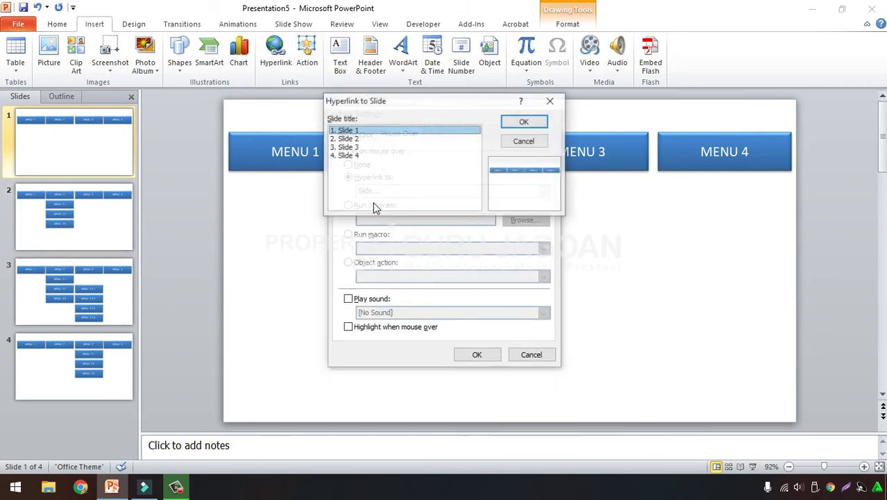
pyautogui.click(357, 140)
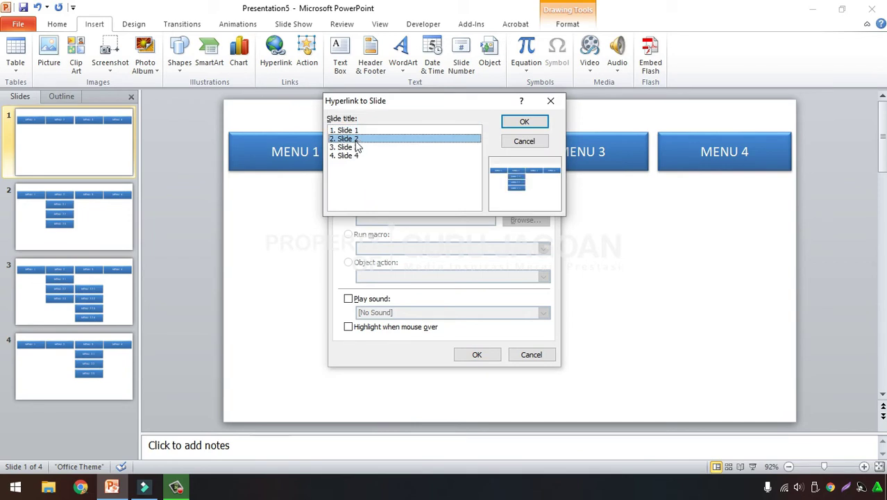
pyautogui.click(524, 122)
pyautogui.click(477, 355)
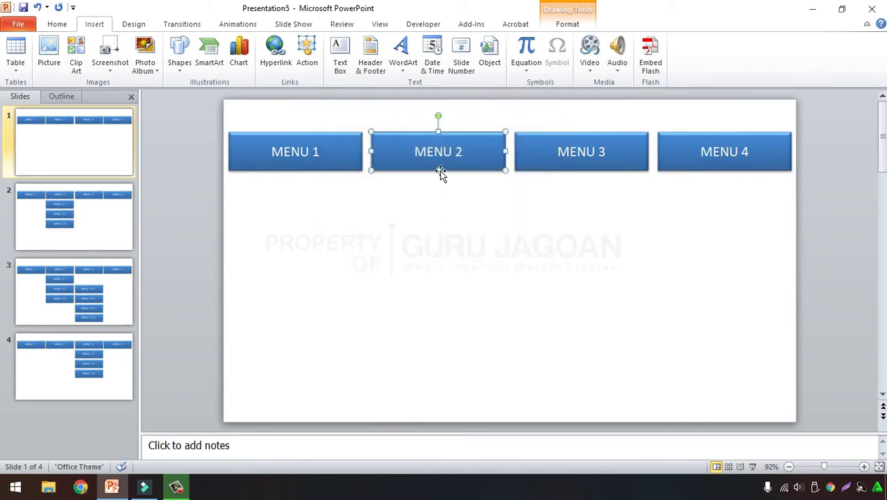
# Step: Give MENU 3 a Mouse Over hyperlink to Slide 4
pyautogui.click(559, 170)
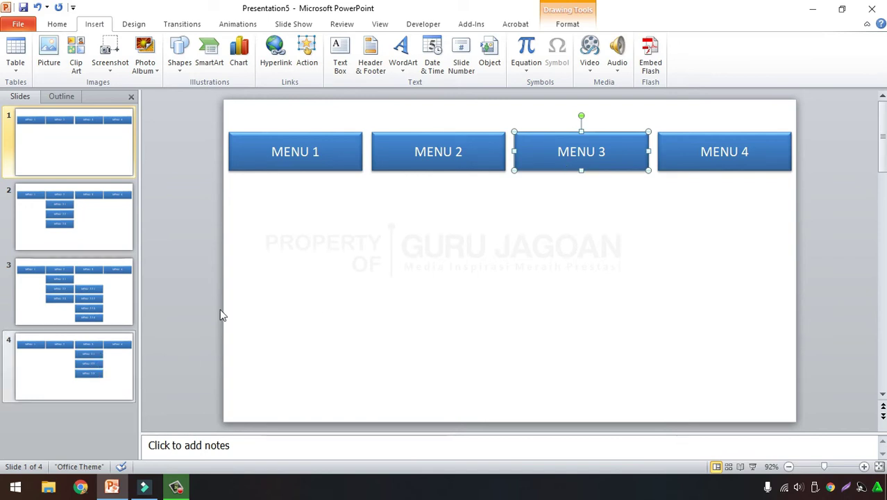
pyautogui.rightClick(535, 168)
pyautogui.press('Escape')
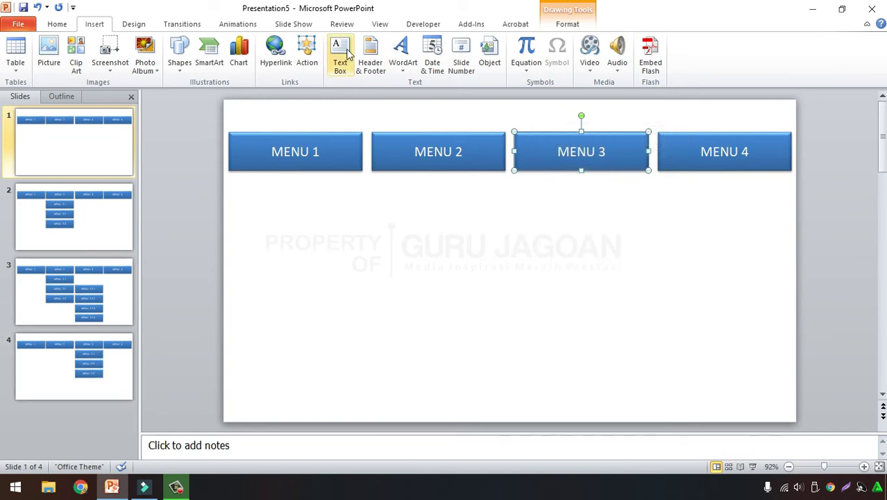
pyautogui.click(309, 57)
pyautogui.click(400, 133)
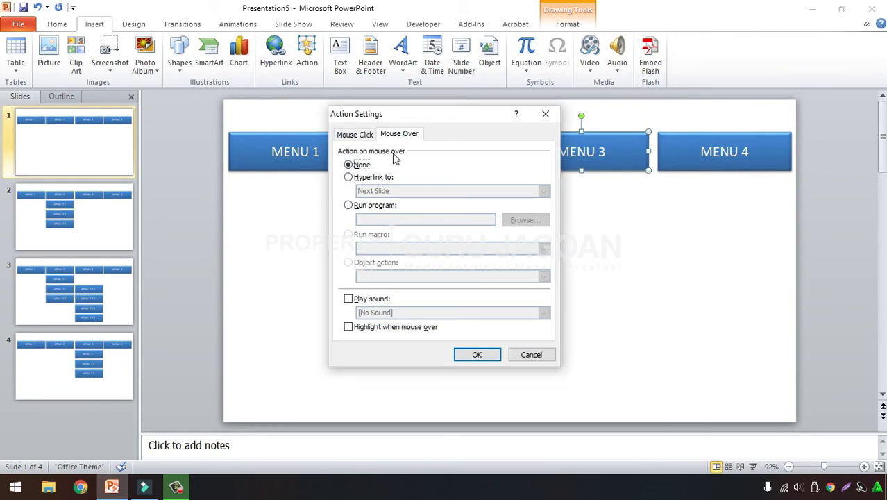
pyautogui.click(375, 178)
pyautogui.click(386, 191)
pyautogui.scroll(-1, 401, 232)
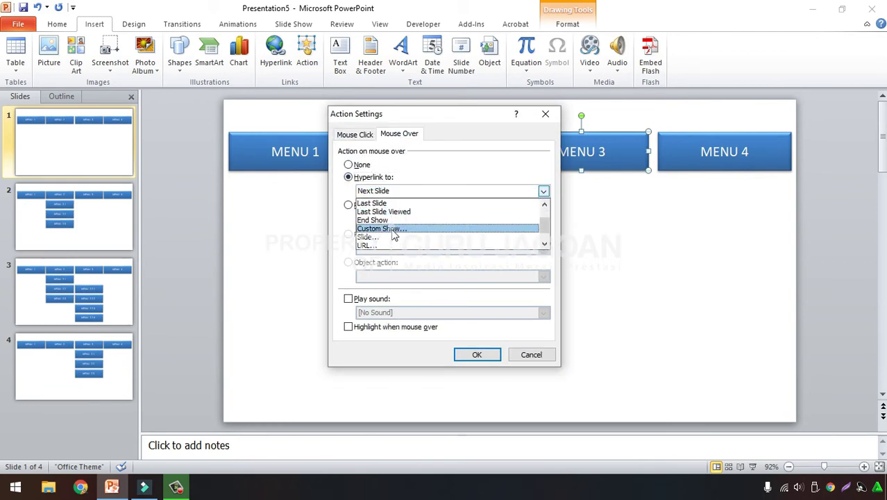
pyautogui.scroll(-1, 385, 242)
pyautogui.click(371, 220)
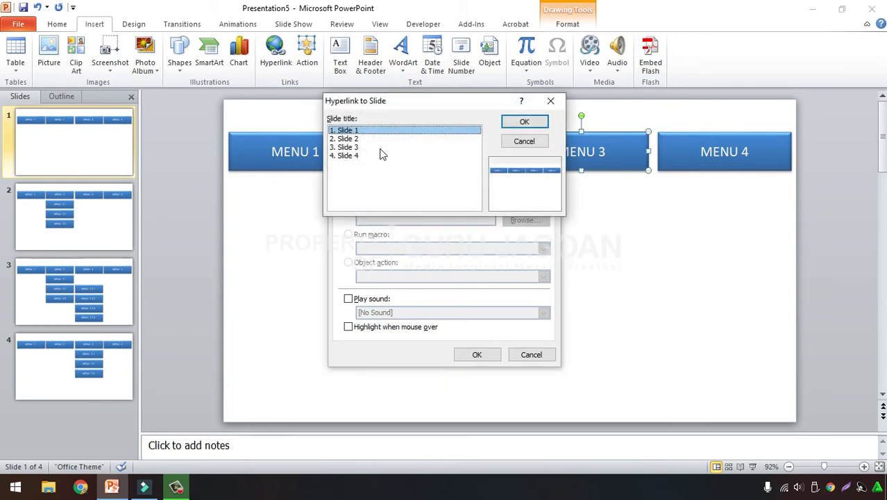
pyautogui.click(356, 155)
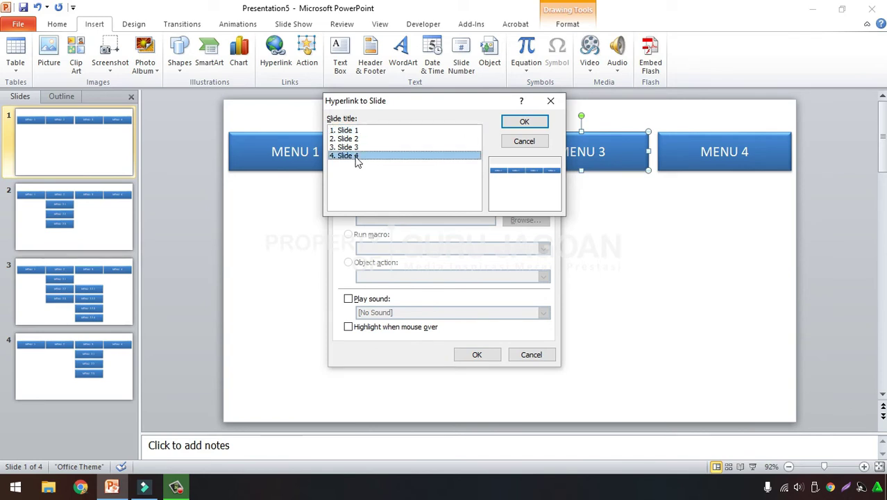
pyautogui.click(524, 124)
pyautogui.click(476, 355)
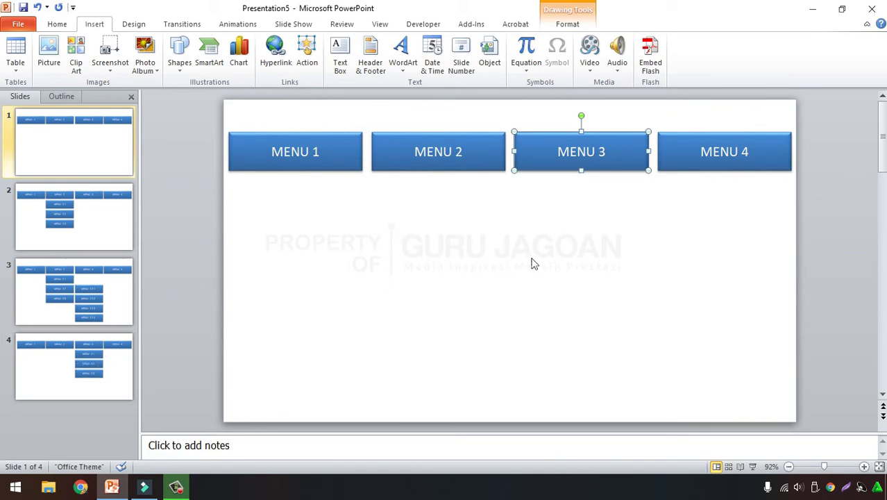
# Step: Copy the four linked MENU 1–4 buttons from slide 1
pyautogui.click(545, 235)
pyautogui.moveTo(200, 105); pyautogui.dragTo(816, 236)
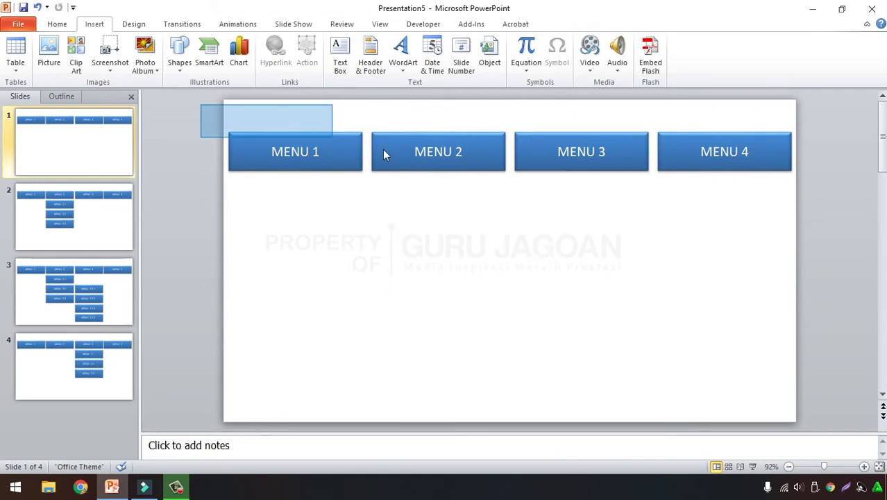
pyautogui.rightClick(645, 179)
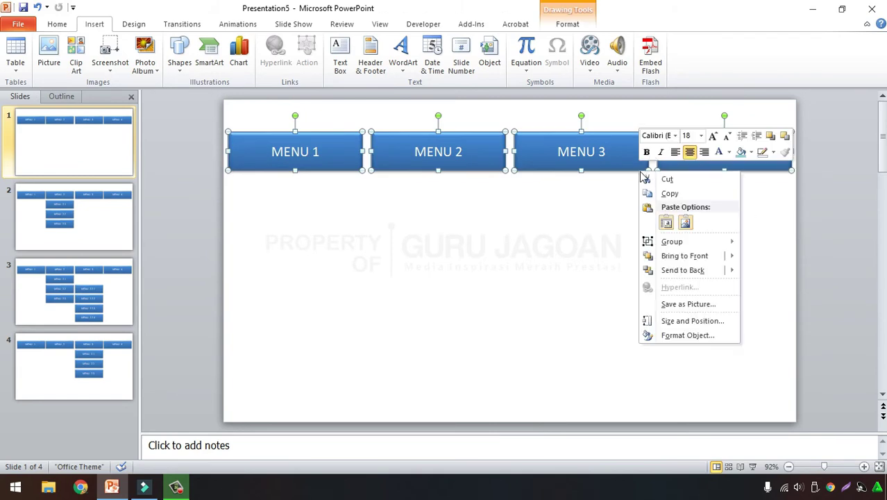
pyautogui.click(664, 193)
pyautogui.click(262, 271)
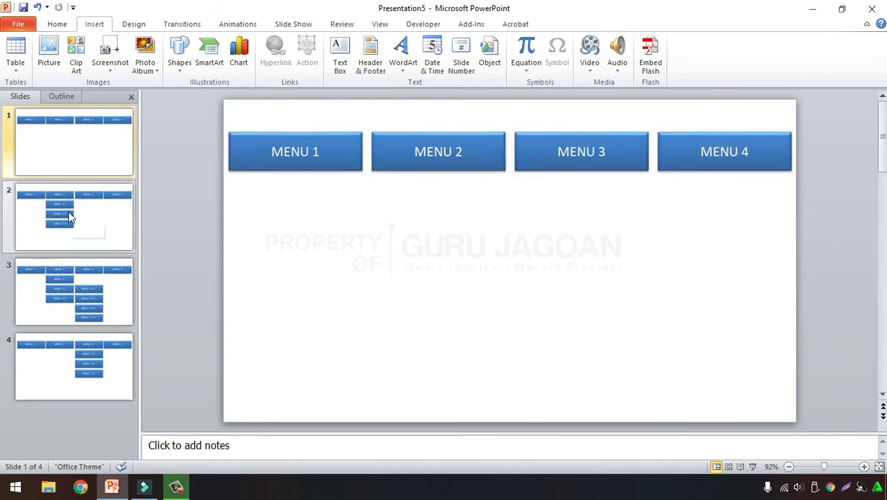
# Step: Delete slide 2's old top row and paste the MENU 1–4 buttons in its place
pyautogui.click(46, 201)
pyautogui.moveTo(204, 114)
pyautogui.mouseDown()
pyautogui.moveTo(803, 191)
pyautogui.moveTo(829, 186)
pyautogui.mouseUp()
pyautogui.press('Delete')
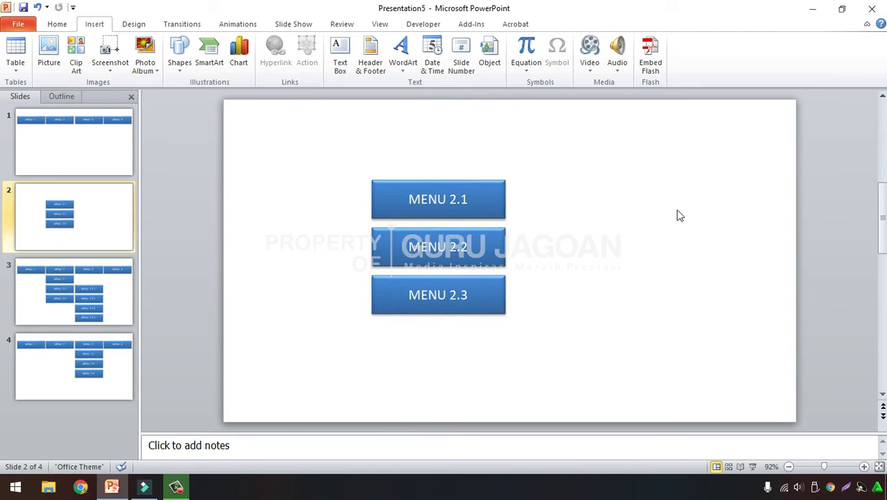
pyautogui.rightClick(657, 193)
pyautogui.click(704, 243)
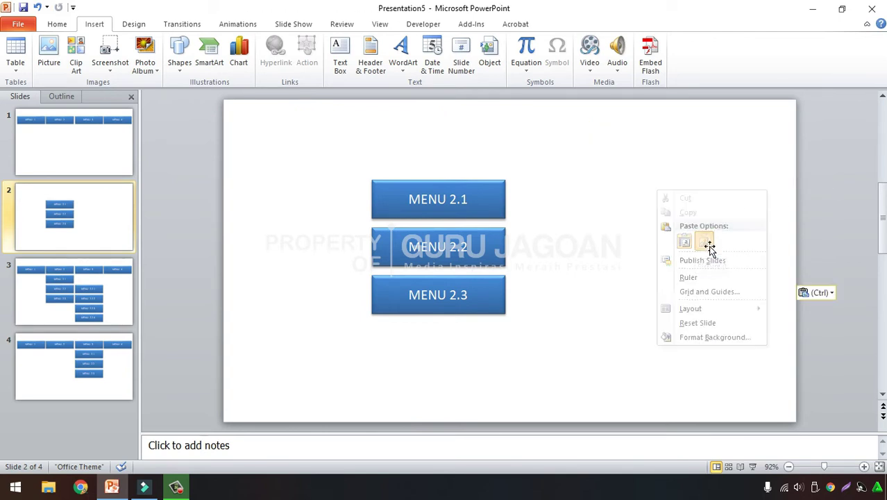
pyautogui.hotkey('ctrl', 'z')
pyautogui.rightClick(629, 161)
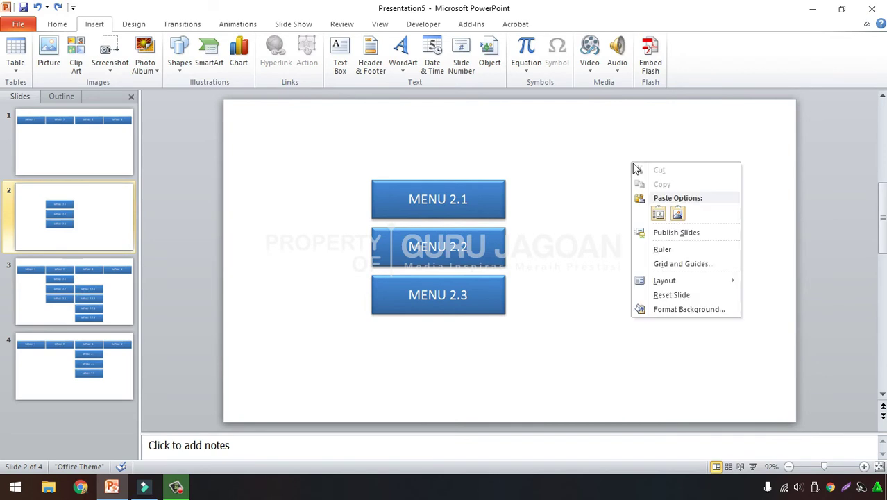
pyautogui.click(670, 211)
pyautogui.click(663, 229)
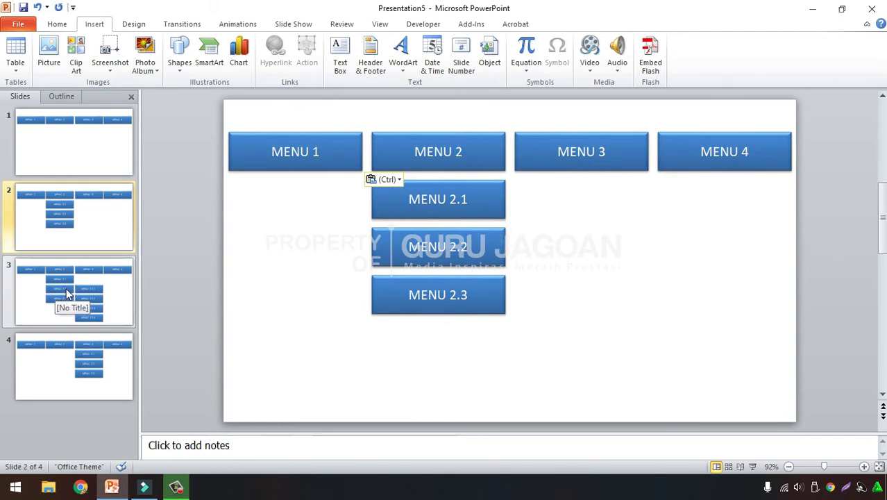
pyautogui.click(504, 258)
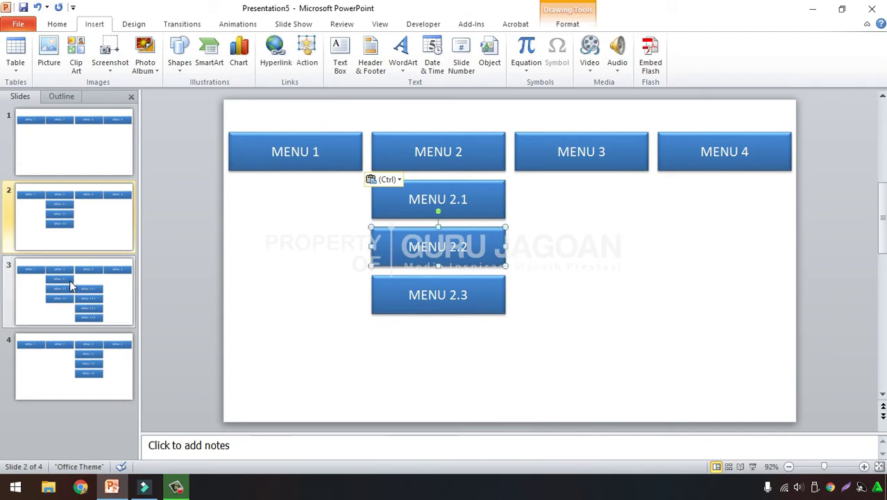
# Step: Add a Mouse Over hyperlink from MENU 2.2 to Slide 3, then deselect it
pyautogui.click(307, 54)
pyautogui.click(399, 134)
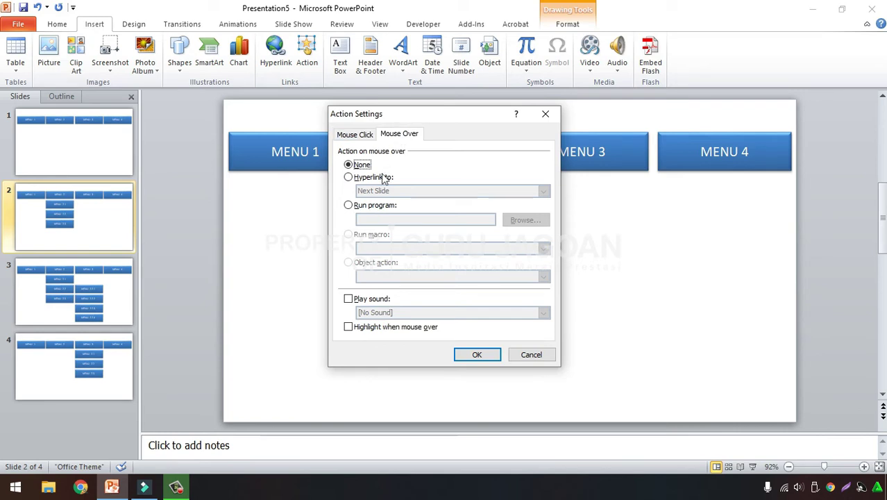
pyautogui.click(389, 177)
pyautogui.click(395, 191)
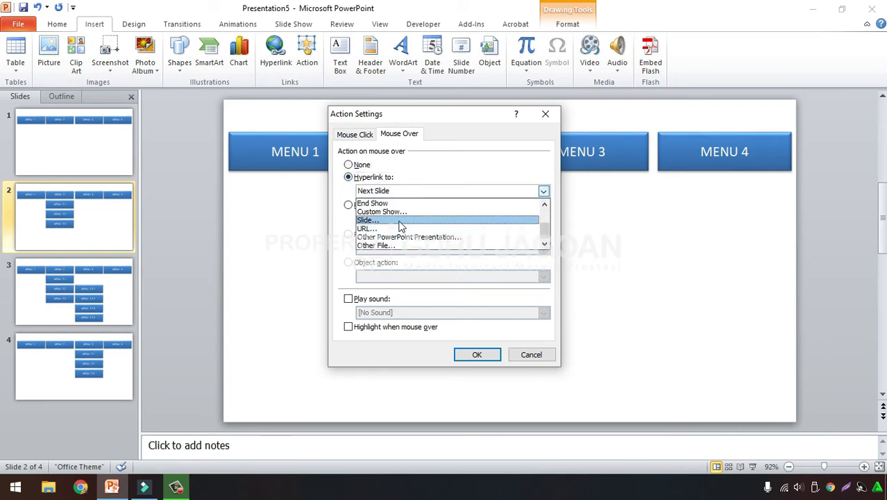
pyautogui.click(400, 221)
pyautogui.click(354, 147)
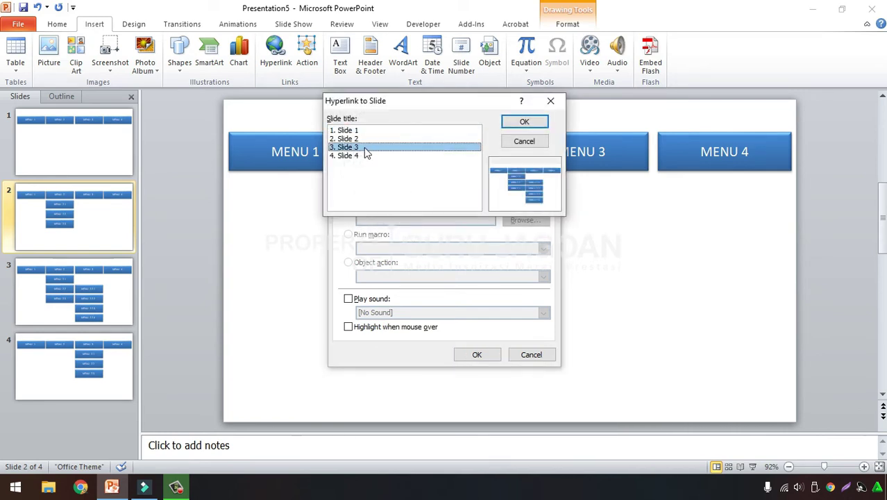
pyautogui.click(542, 123)
pyautogui.click(477, 353)
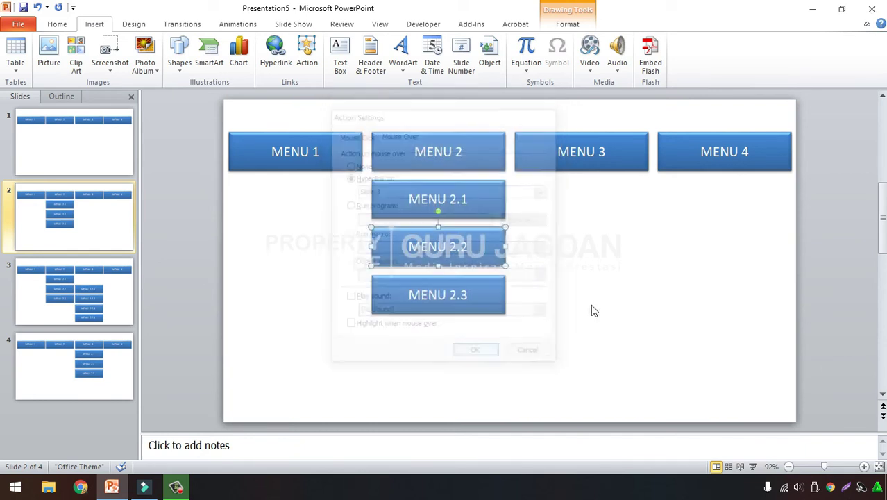
pyautogui.click(614, 283)
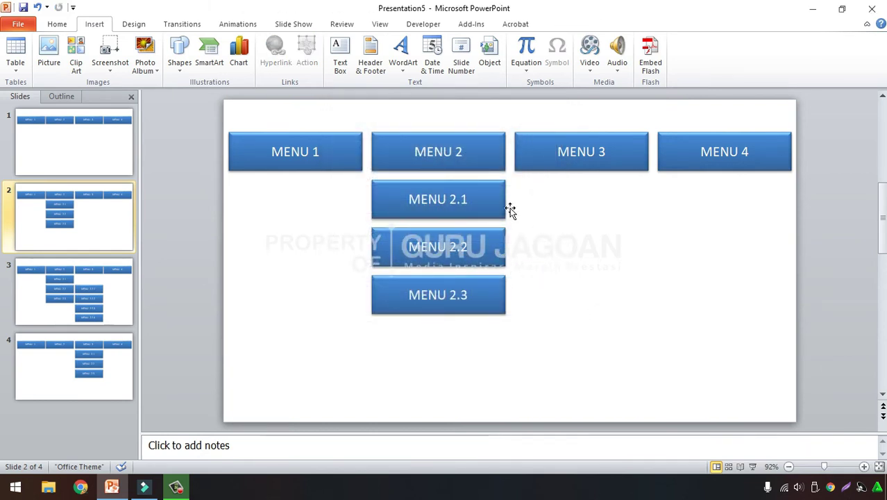
pyautogui.moveTo(208, 116); pyautogui.dragTo(824, 201)
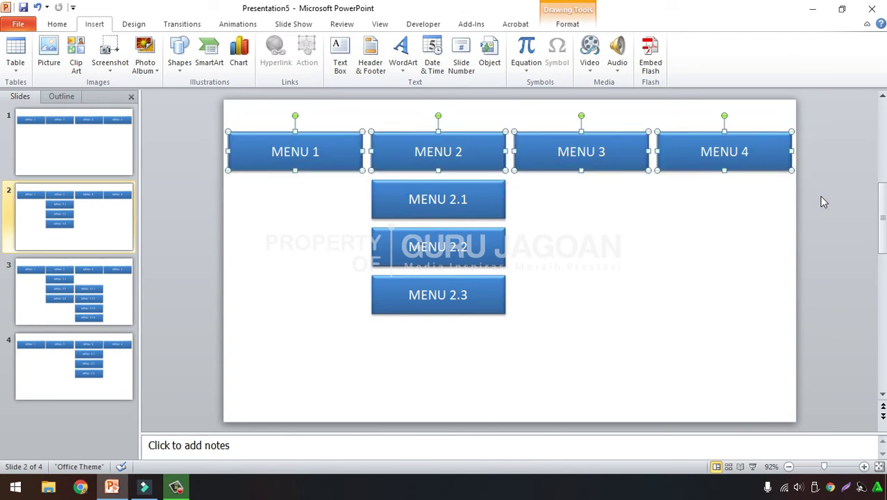
# Step: Clear the top-row selection and bring up slide 3 with its MENU 2.2.1–2.2.4 buttons
pyautogui.click(790, 248)
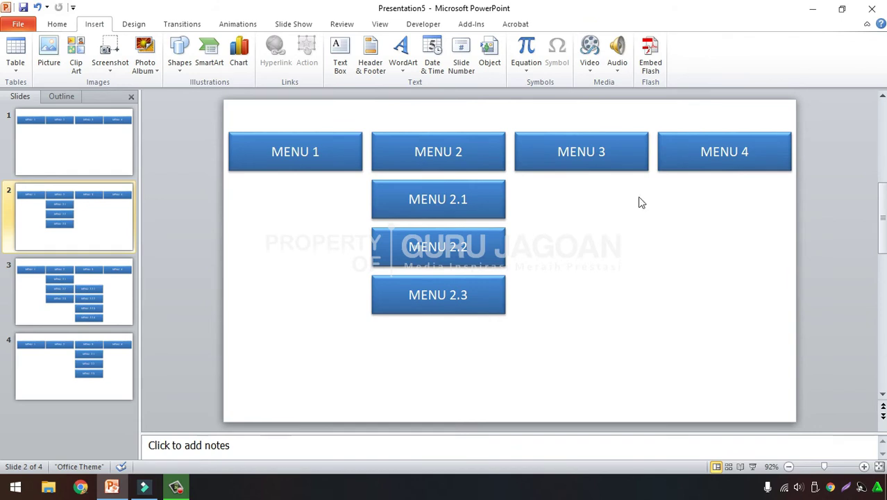
pyautogui.moveTo(210, 111); pyautogui.dragTo(834, 201)
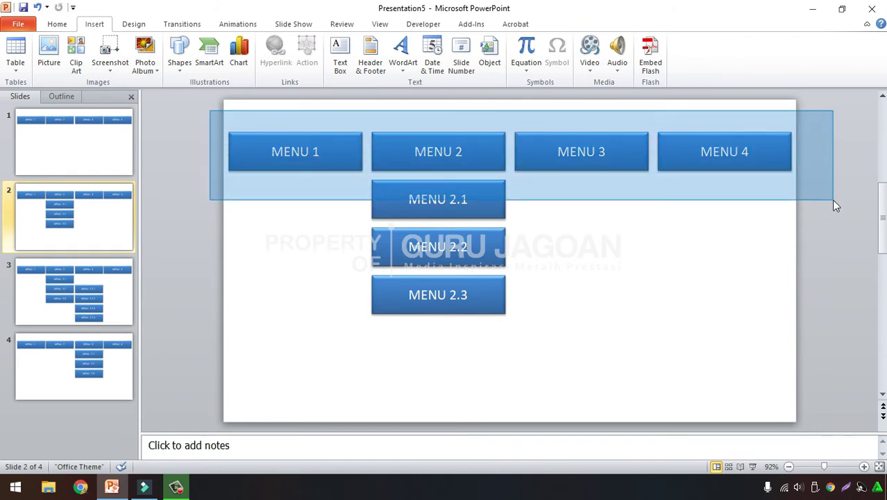
pyautogui.moveTo(834, 201); pyautogui.dragTo(835, 201)
pyautogui.click(821, 219)
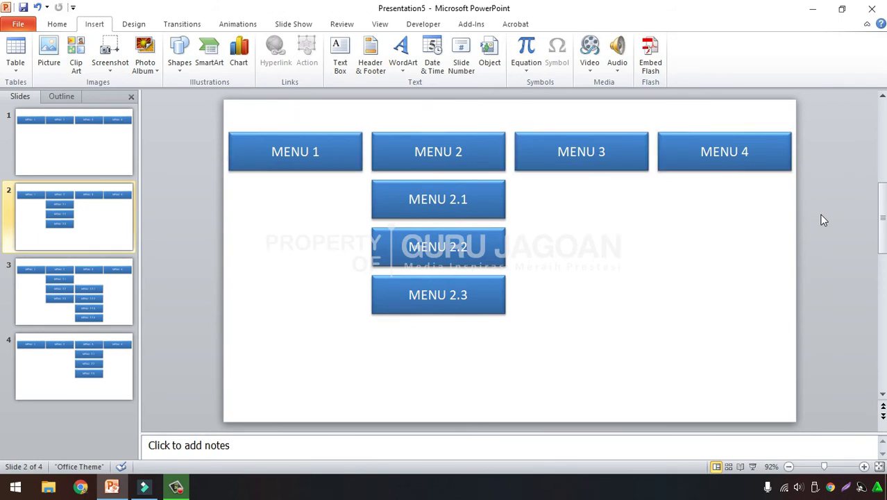
pyautogui.click(75, 287)
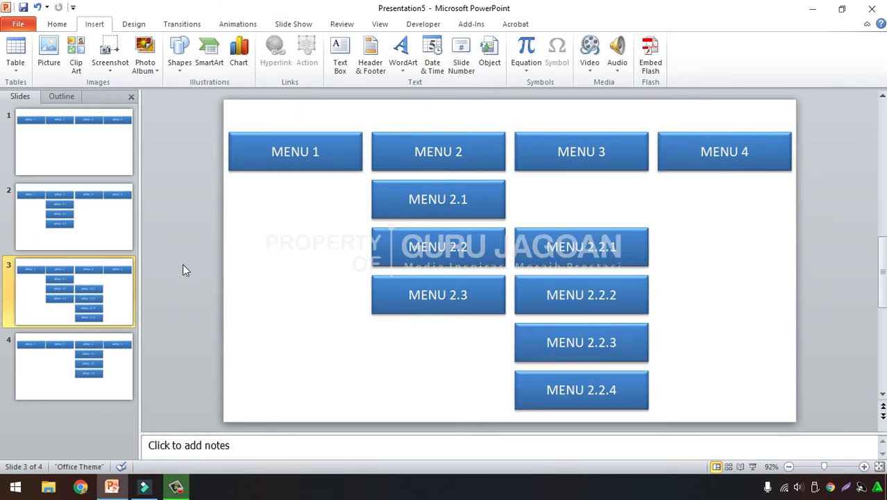
pyautogui.click(274, 223)
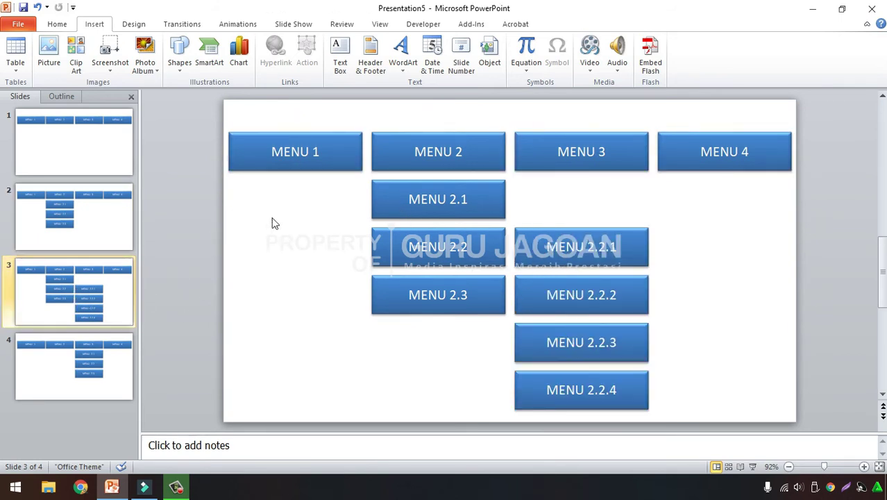
# Step: Play the show from slide 1, checking that MENU 2 and MENU 2.2 reveal their submenus
pyautogui.click(753, 466)
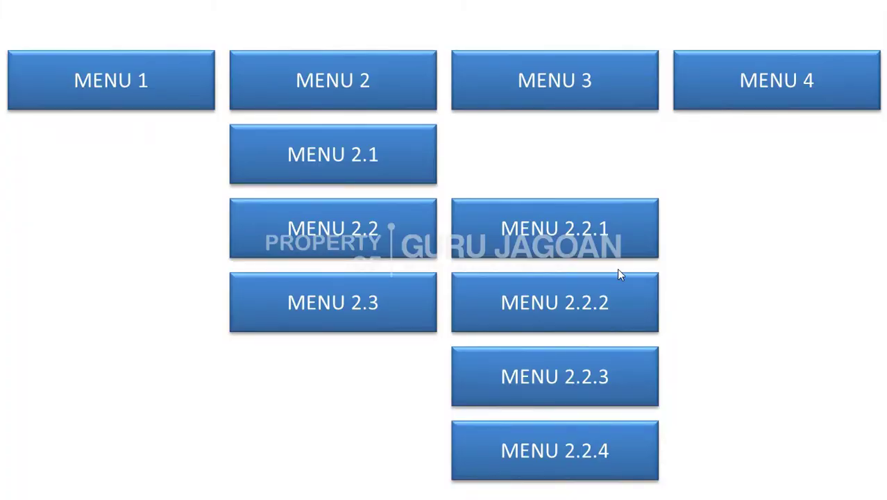
pyautogui.press('Escape')
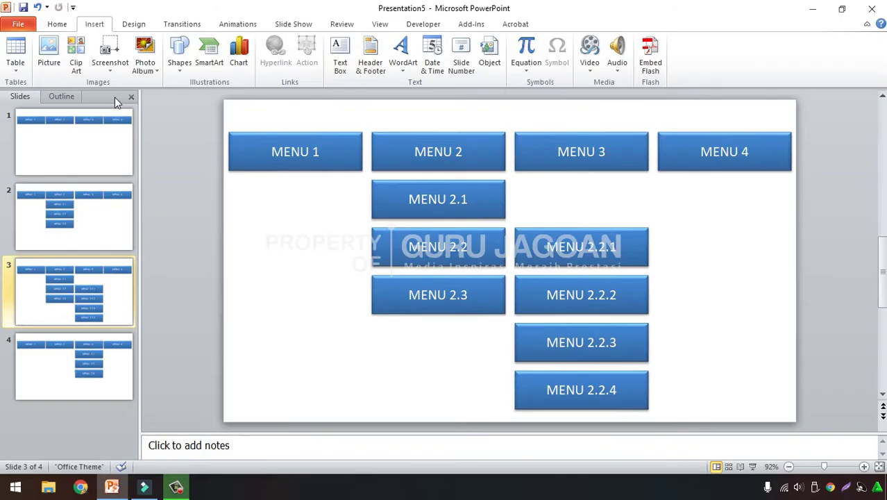
pyautogui.click(119, 152)
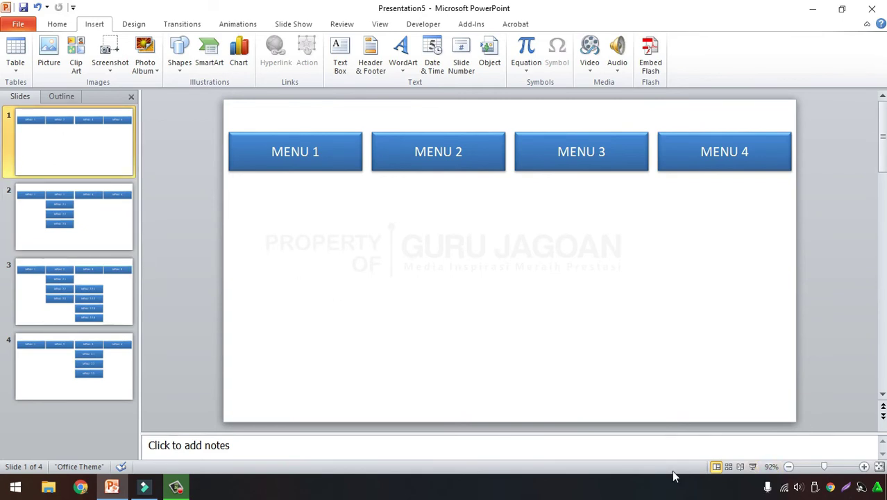
pyautogui.click(753, 466)
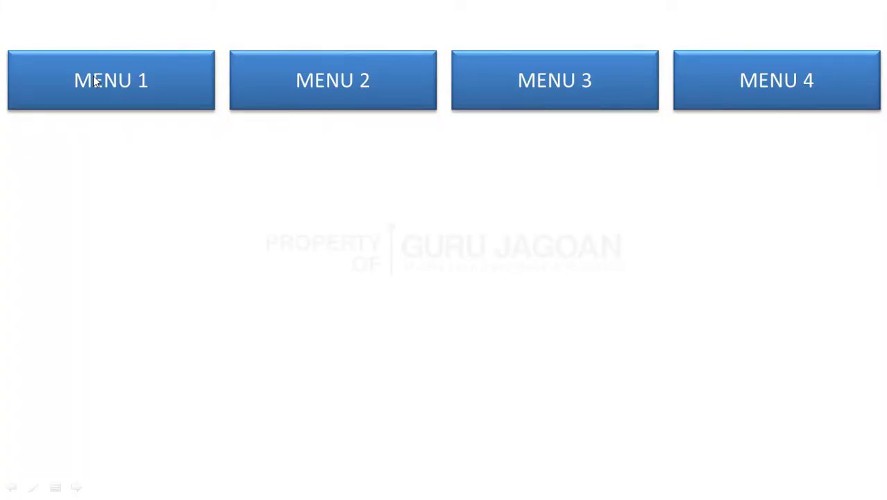
pyautogui.click(331, 102)
pyautogui.click(371, 256)
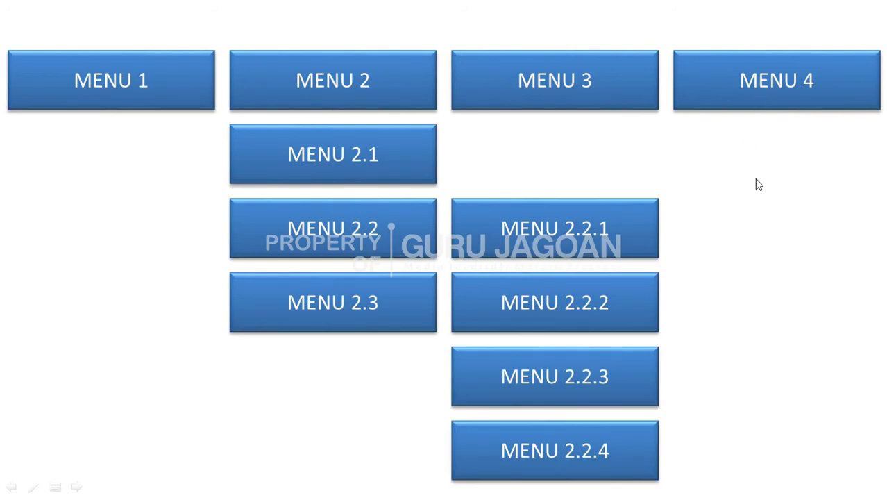
pyautogui.press('Escape')
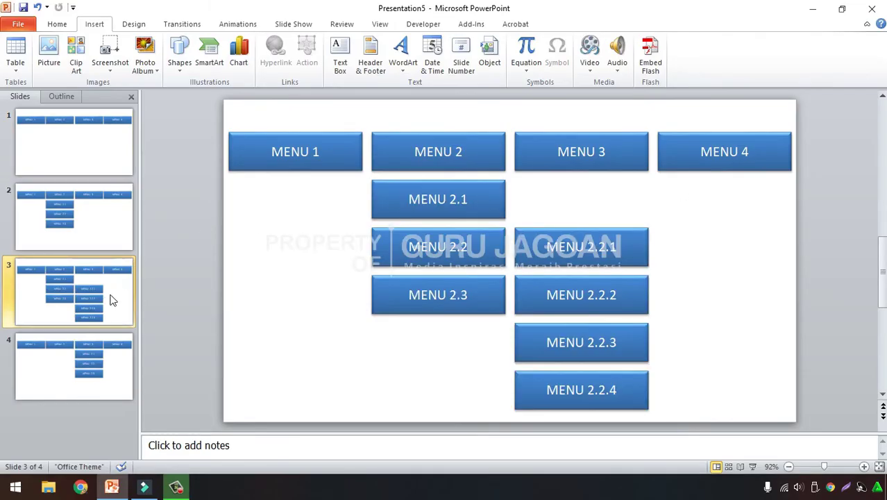
# Step: Copy the linked MENU 1–4 buttons from slide 1
pyautogui.moveTo(184, 113); pyautogui.dragTo(837, 193)
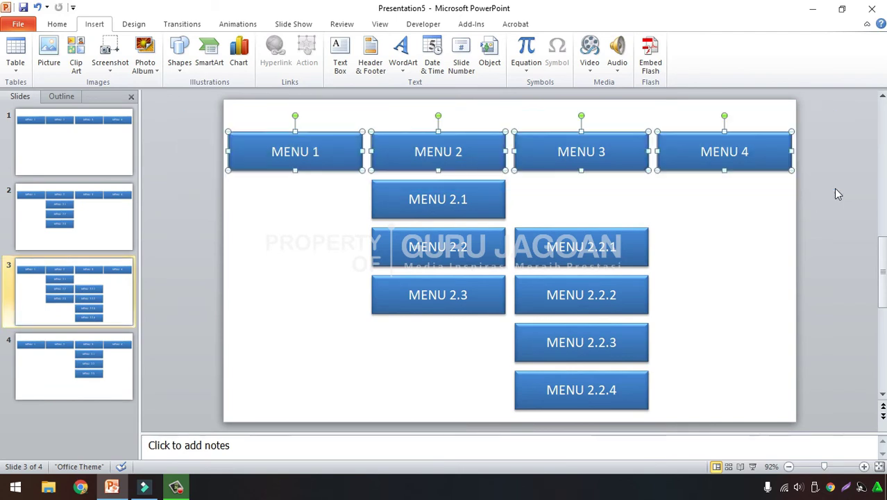
pyautogui.click(100, 222)
pyautogui.click(60, 129)
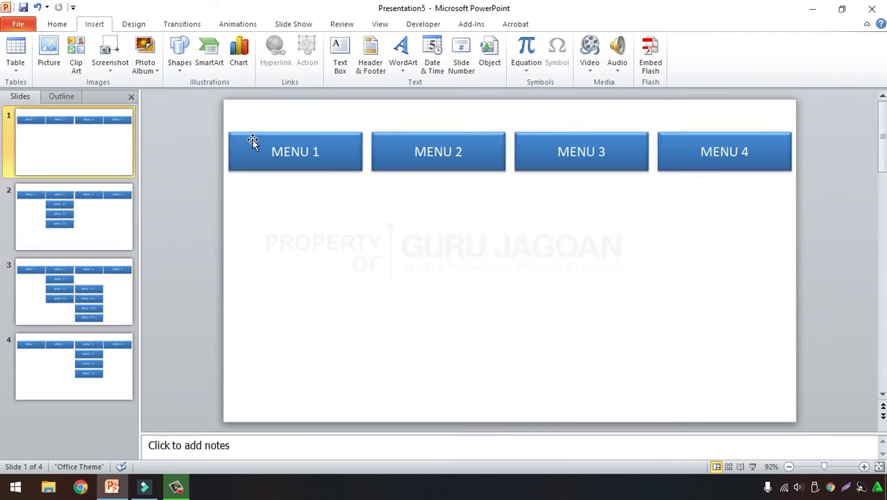
pyautogui.moveTo(218, 117); pyautogui.dragTo(838, 205)
pyautogui.rightClick(725, 156)
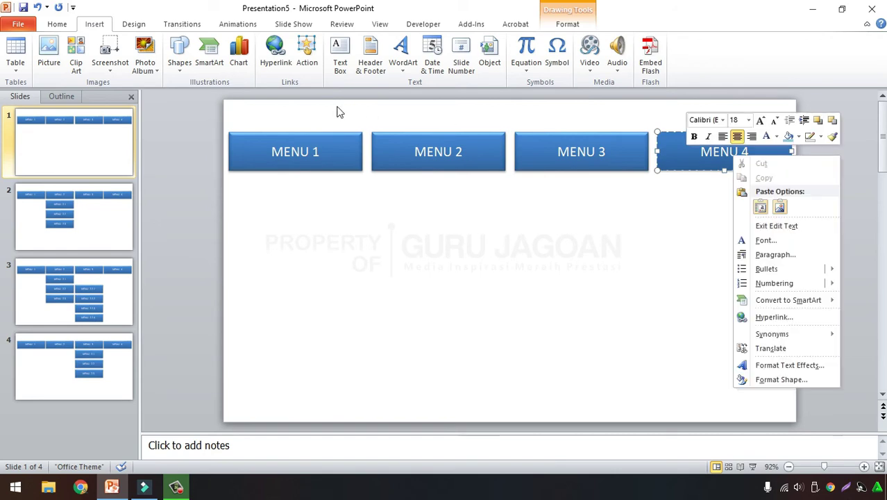
pyautogui.press('Escape')
pyautogui.moveTo(823, 201); pyautogui.dragTo(188, 94)
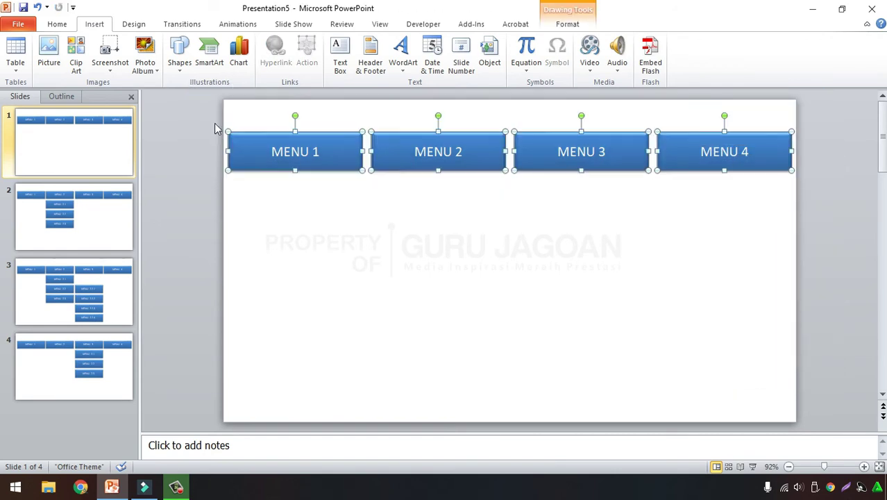
pyautogui.rightClick(232, 146)
pyautogui.click(255, 160)
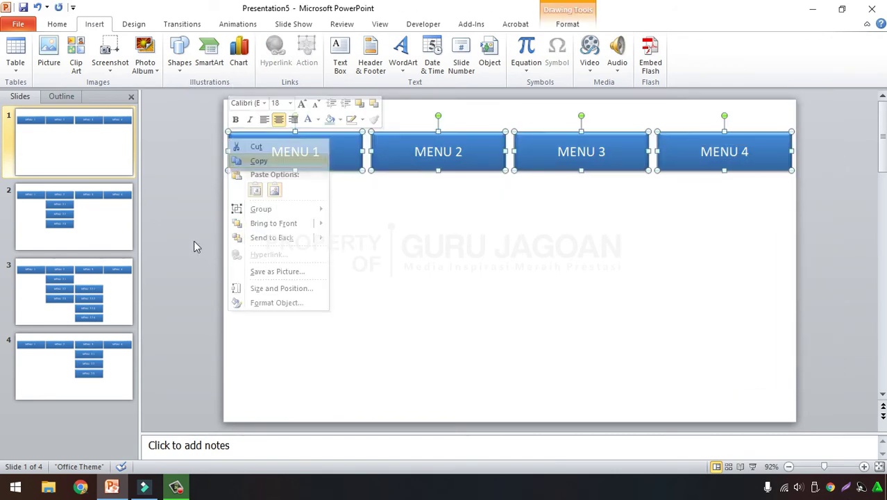
# Step: Replace slide 3's top row with the pasted MENU 1–4 buttons
pyautogui.click(125, 270)
pyautogui.moveTo(173, 103); pyautogui.dragTo(833, 186)
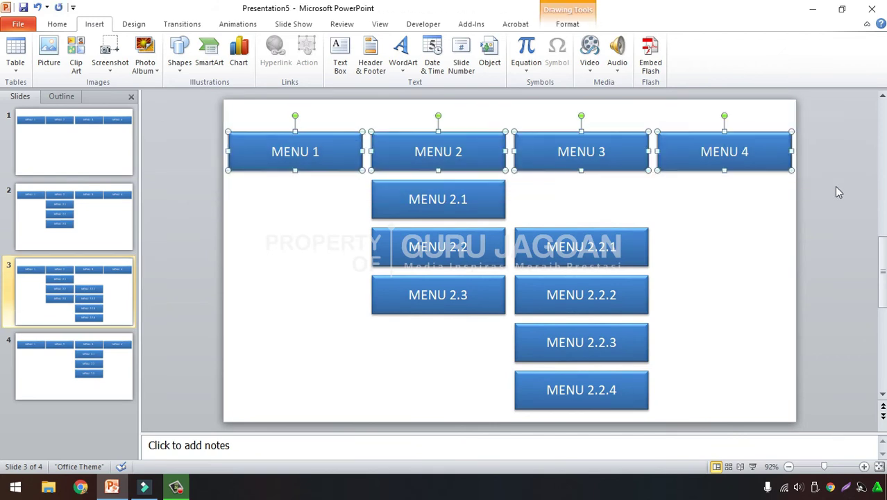
pyautogui.press('Delete')
pyautogui.rightClick(537, 145)
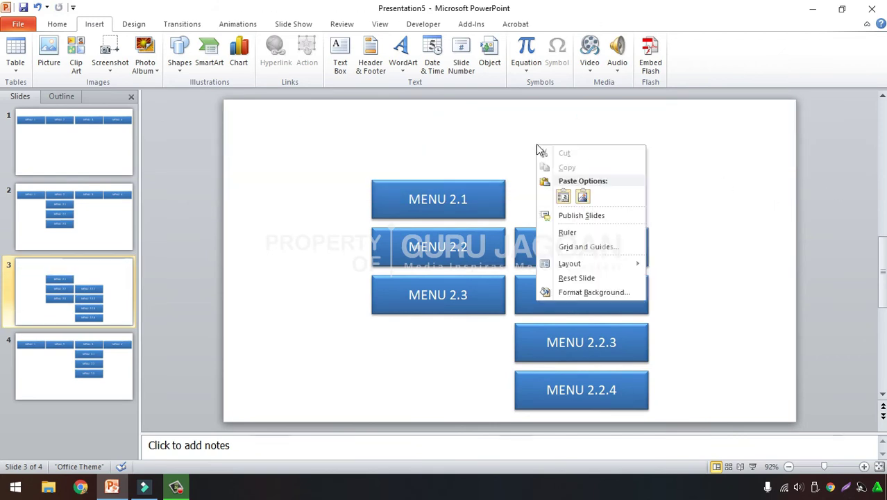
pyautogui.click(563, 197)
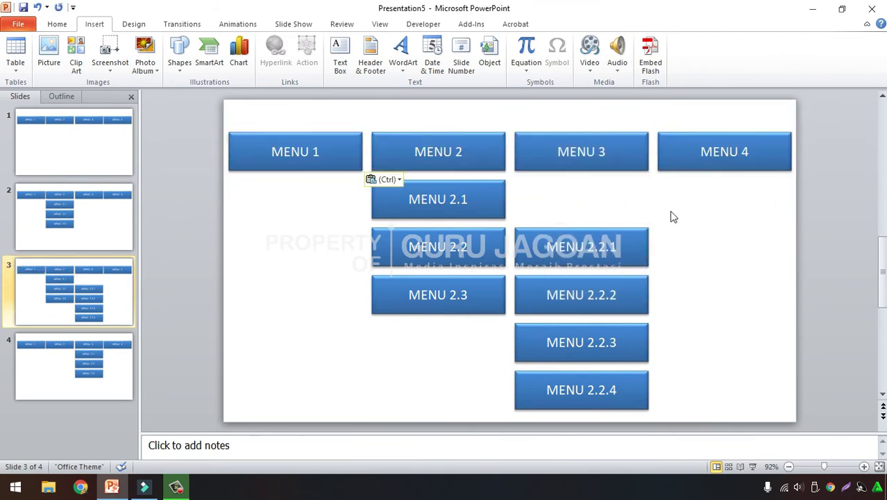
# Step: Replace slide 4's top row with the pasted MENU 1–4 buttons
pyautogui.click(87, 351)
pyautogui.moveTo(193, 100); pyautogui.dragTo(833, 193)
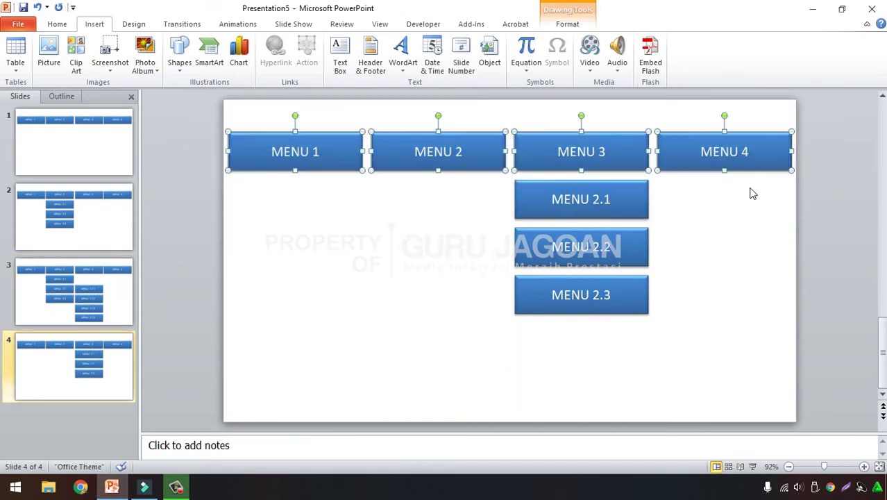
pyautogui.press('Delete')
pyautogui.rightClick(681, 150)
pyautogui.click(708, 198)
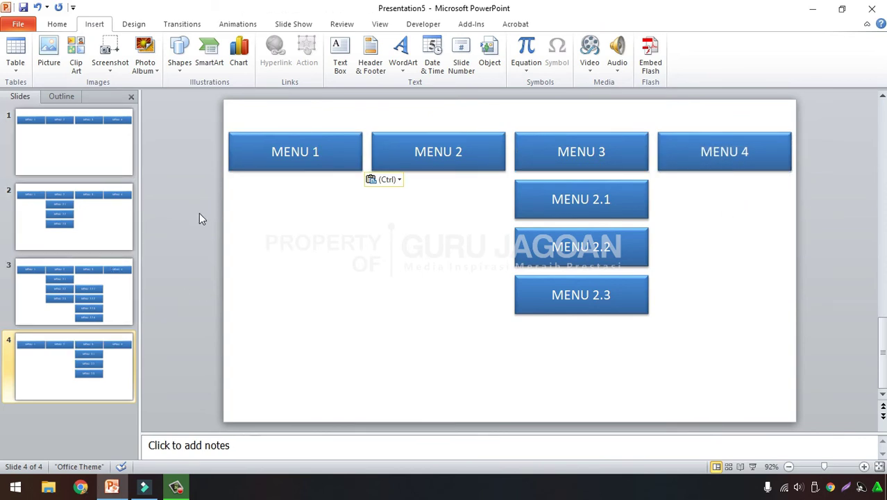
pyautogui.click(69, 142)
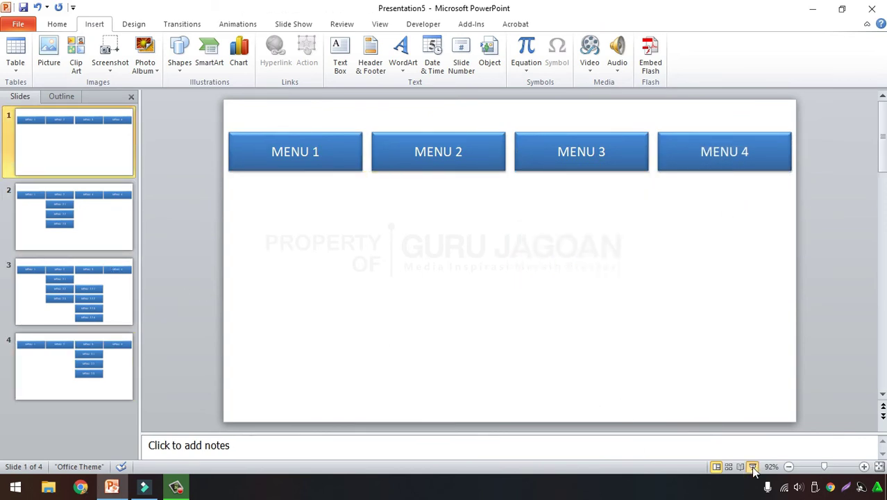
# Step: In the running show, check the MENU 2, MENU 2.2 and MENU 3 submenus, then exit
pyautogui.click(752, 466)
pyautogui.click(300, 98)
pyautogui.click(328, 221)
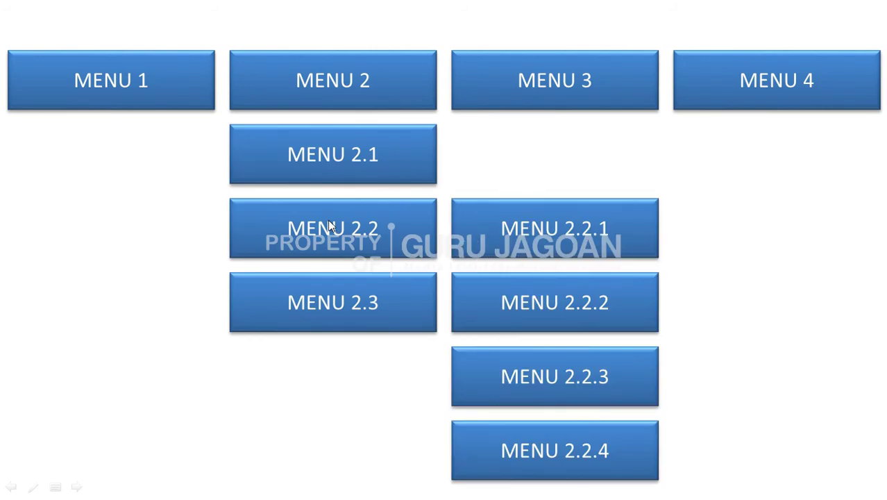
pyautogui.click(330, 93)
pyautogui.click(581, 91)
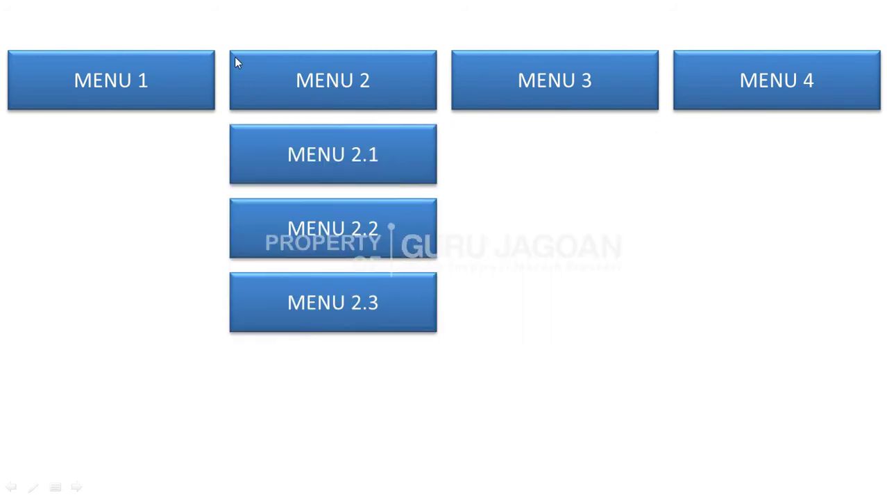
pyautogui.moveTo(286, 80)
pyautogui.click(349, 238)
pyautogui.click(559, 103)
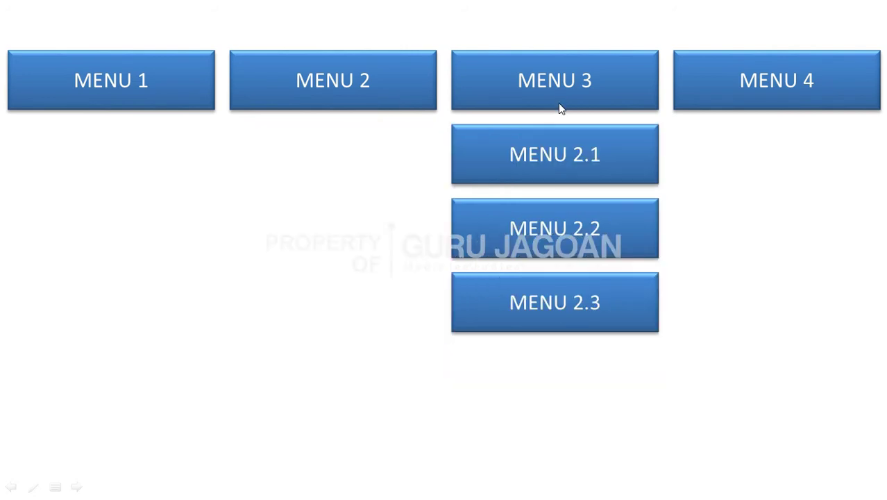
pyautogui.moveTo(434, 255)
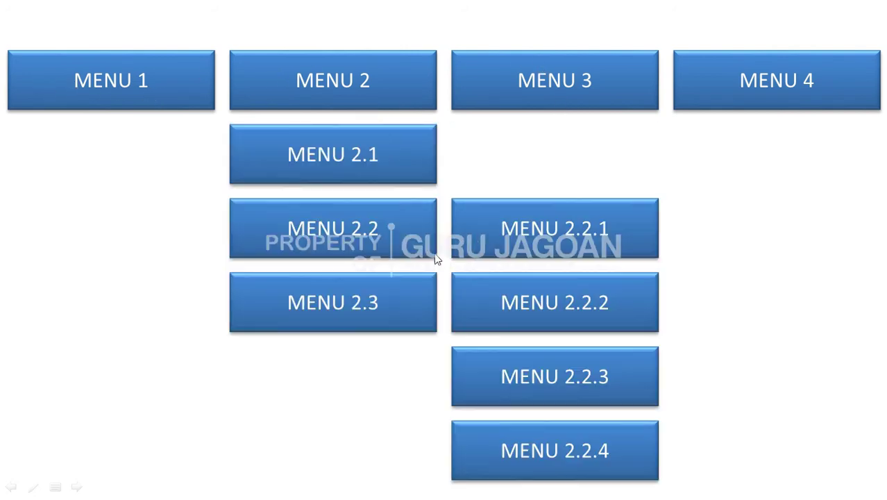
pyautogui.press('Escape')
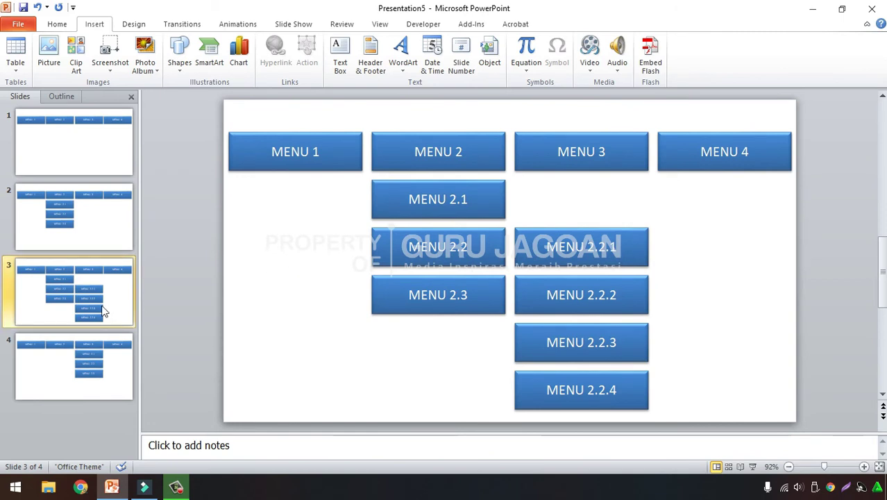
# Step: Play the show from slide 1, revealing the MENU 2 and MENU 2.2 submenus
pyautogui.click(92, 299)
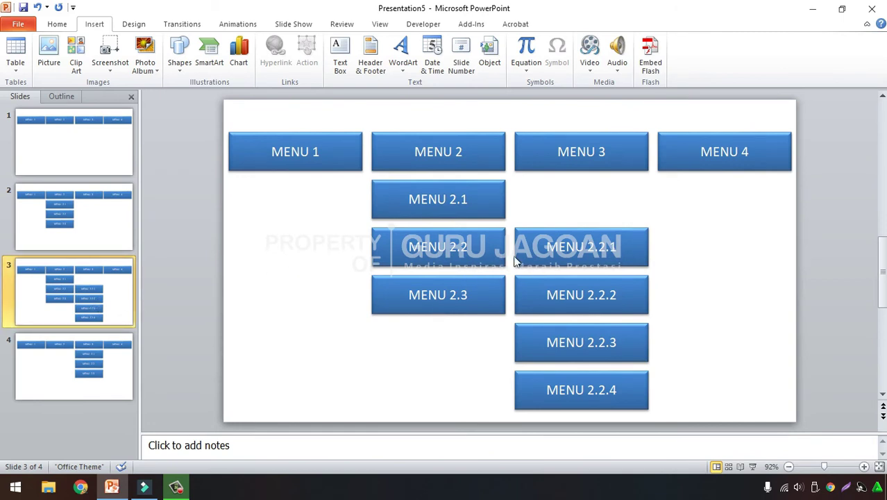
pyautogui.press('Home')
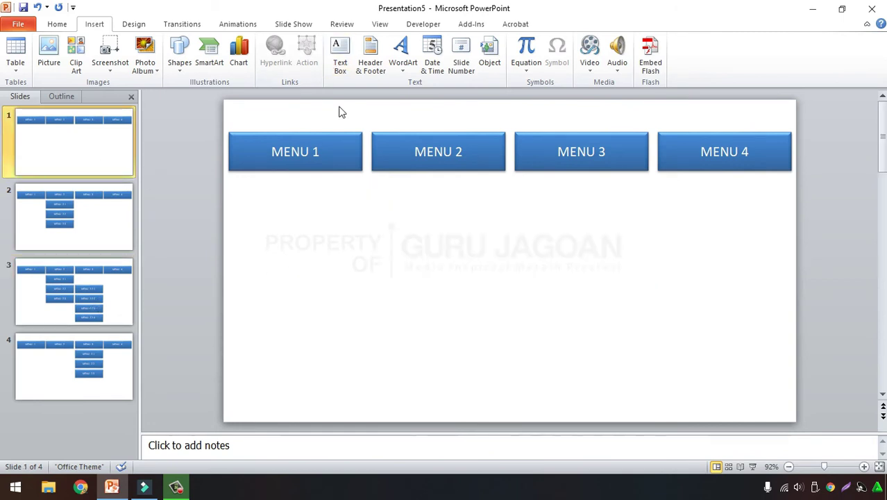
pyautogui.click(753, 465)
pyautogui.click(341, 96)
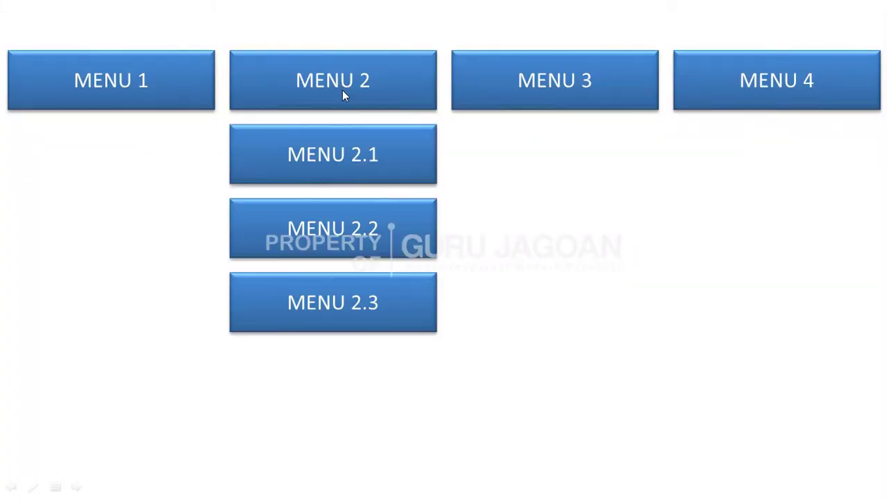
pyautogui.click(360, 235)
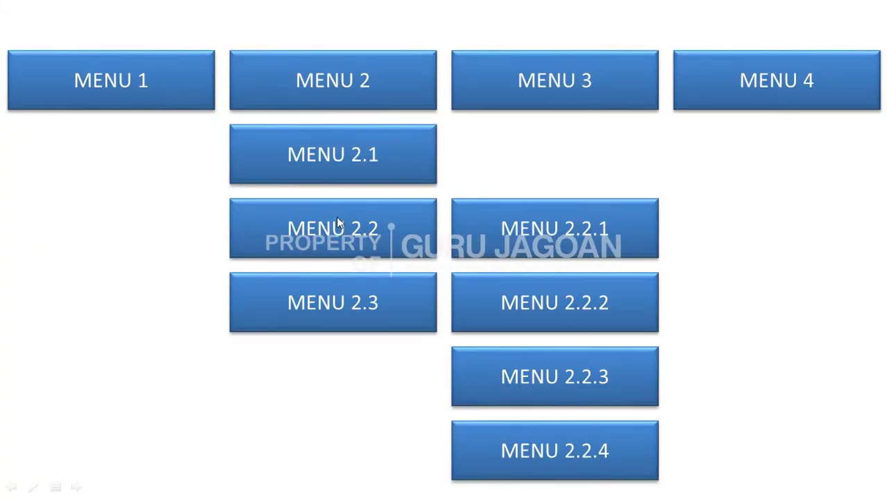
pyautogui.press('Escape')
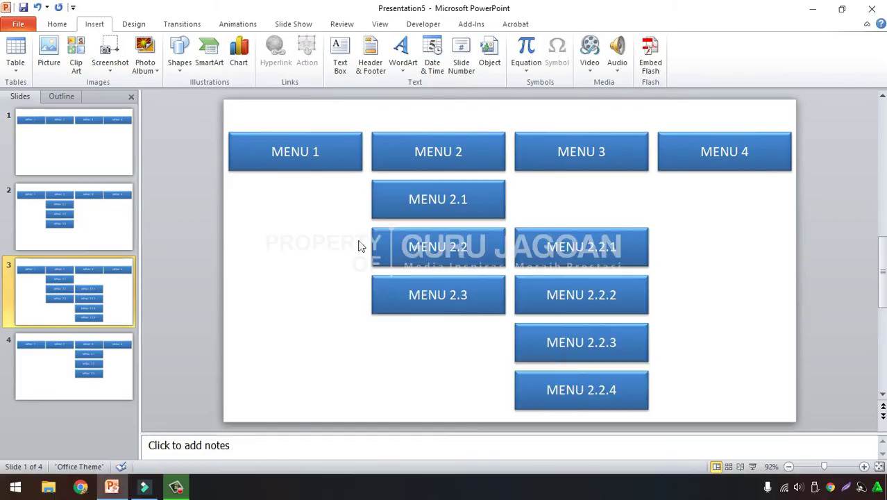
# Step: Set MENU 2.1 on slide 3 to follow a hyperlink on mouse over
pyautogui.click(401, 213)
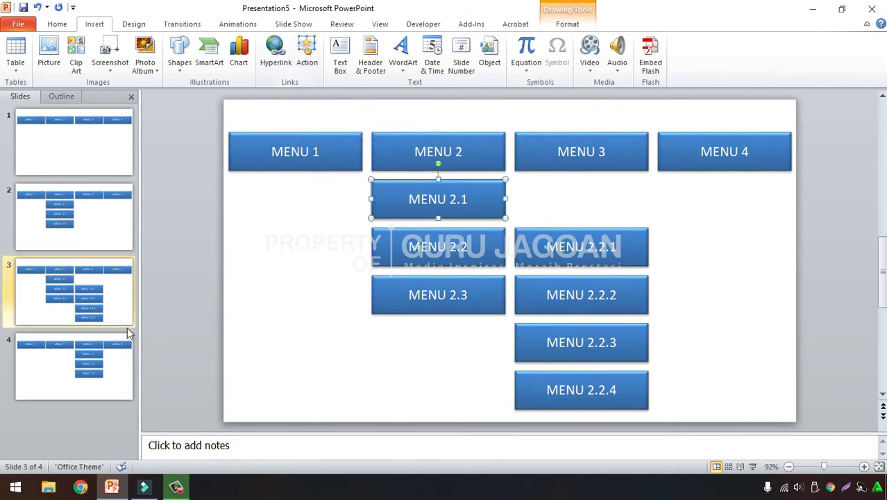
pyautogui.click(82, 297)
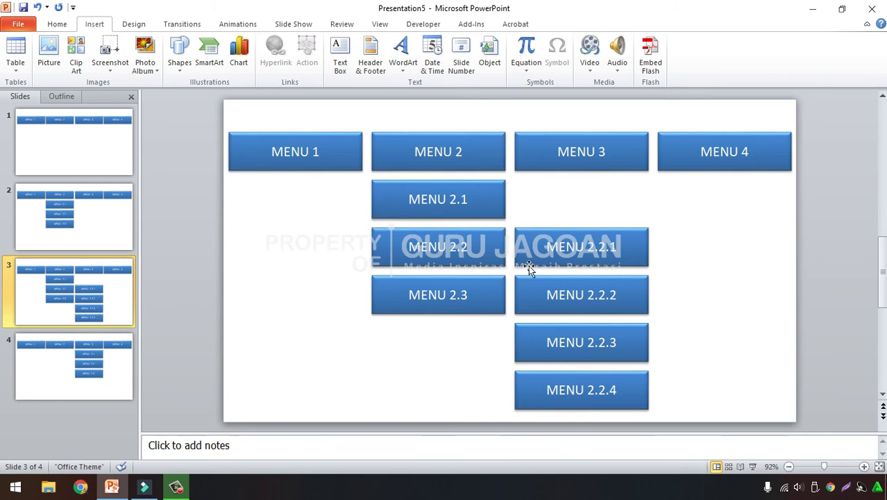
pyautogui.click(488, 218)
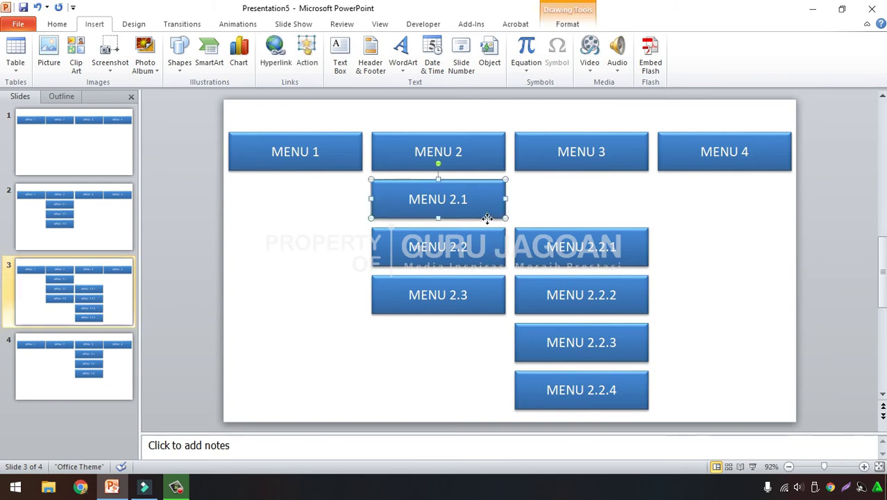
pyautogui.click(307, 56)
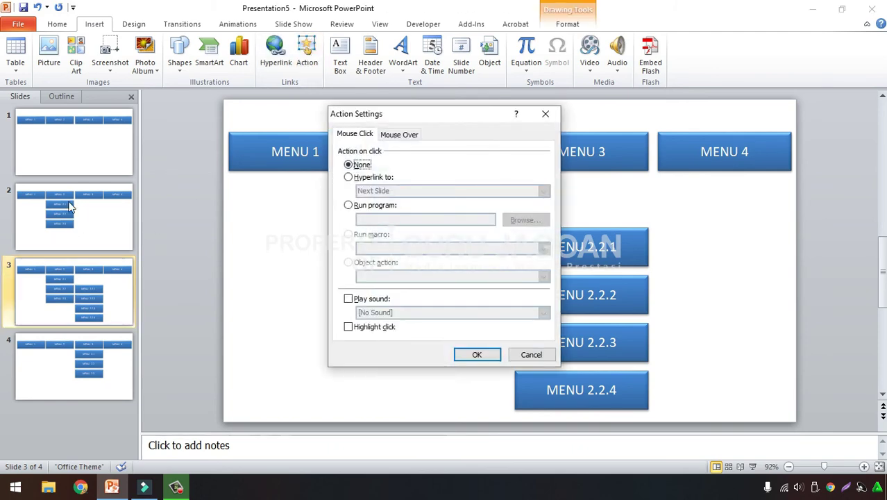
pyautogui.click(397, 134)
pyautogui.click(375, 178)
# Step: Make Slide 2 the target of MENU 2.1's hover hyperlink
pyautogui.click(391, 193)
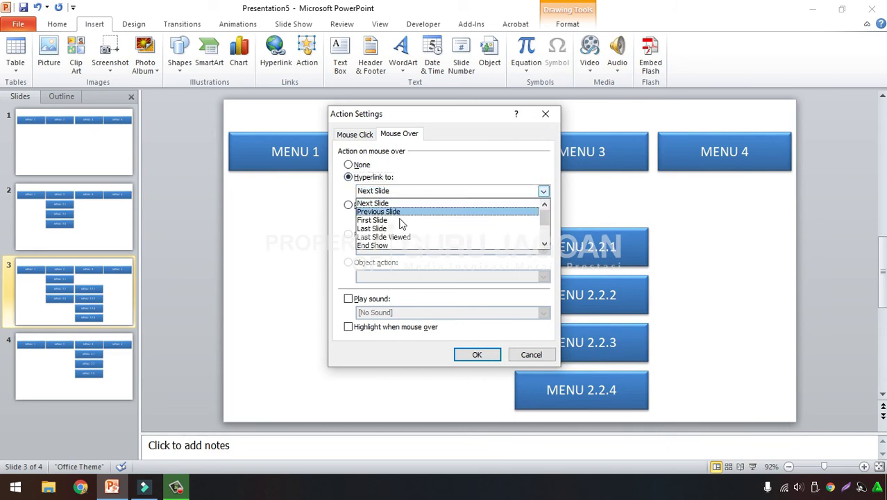
pyautogui.scroll(-2, 397, 220)
pyautogui.click(397, 222)
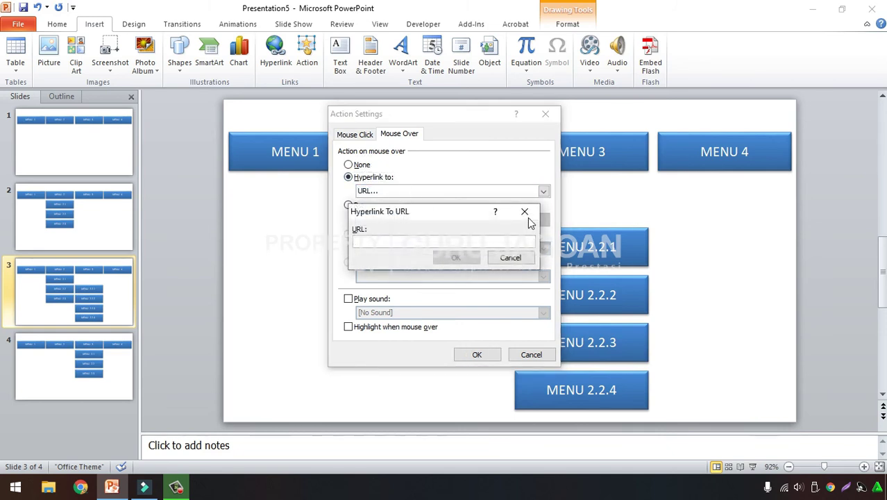
pyautogui.click(526, 212)
pyautogui.click(394, 192)
pyautogui.scroll(-2, 393, 221)
pyautogui.scroll(-1, 390, 223)
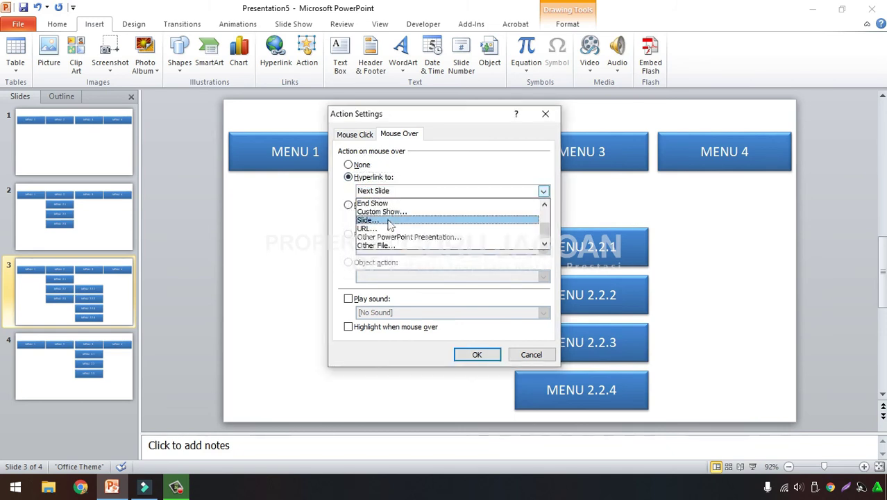
pyautogui.click(391, 221)
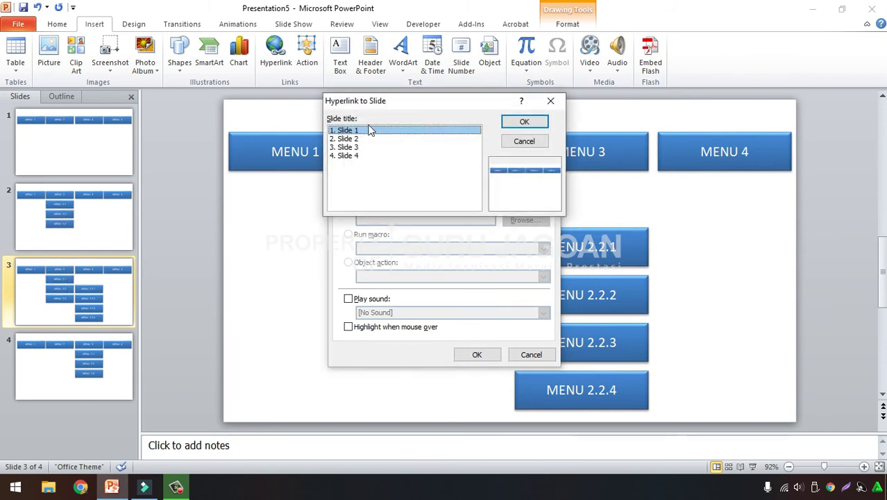
pyautogui.click(355, 140)
pyautogui.click(530, 123)
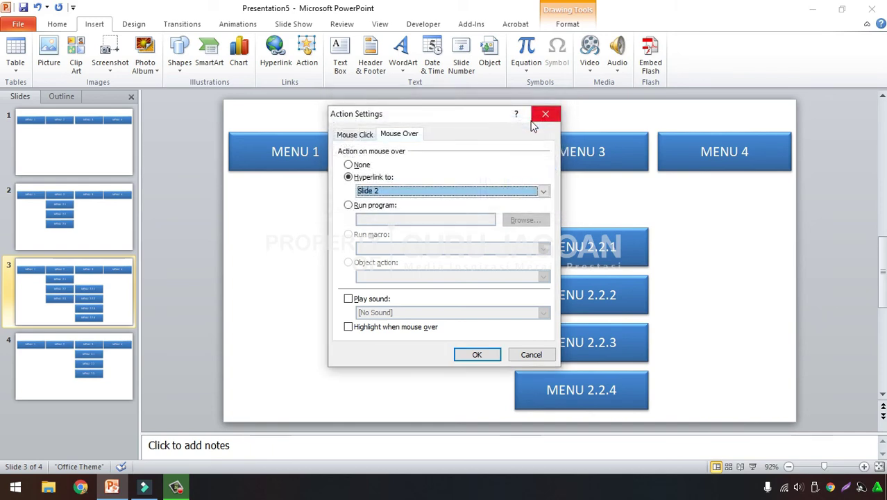
pyautogui.click(479, 355)
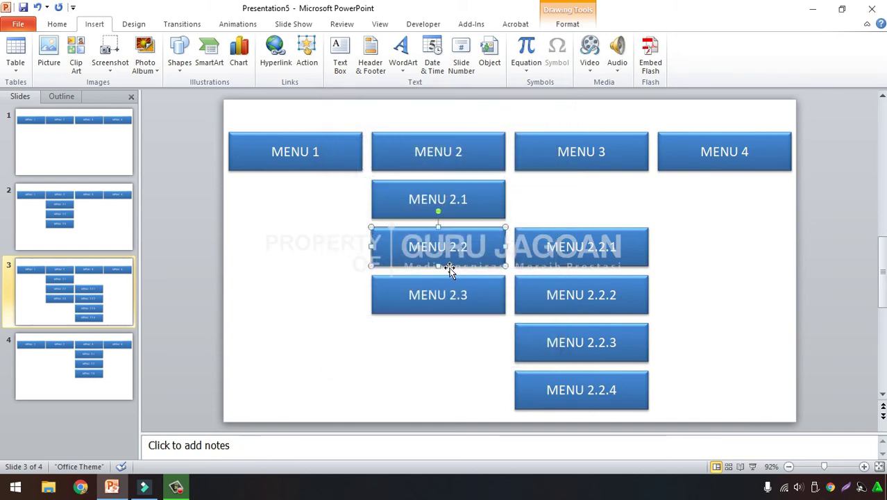
# Step: Give MENU 2.2 a mouse-over hyperlink to Slide 2
pyautogui.click(307, 55)
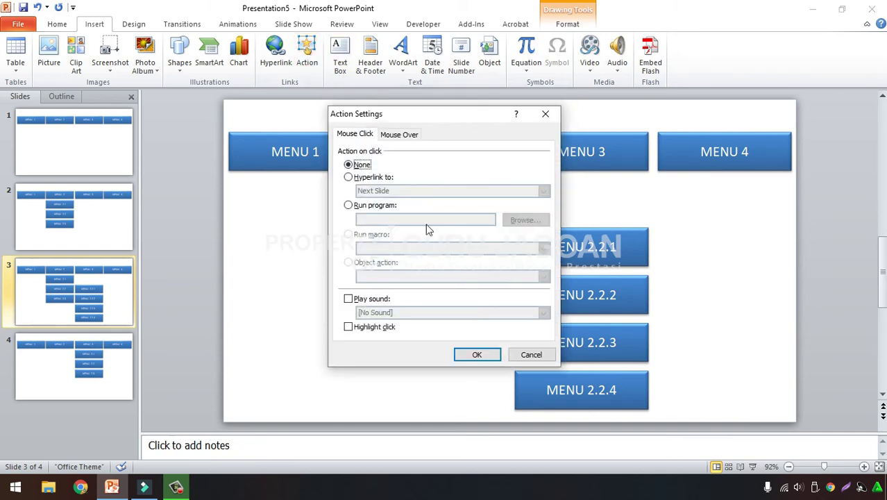
pyautogui.click(399, 134)
pyautogui.click(375, 177)
pyautogui.click(390, 191)
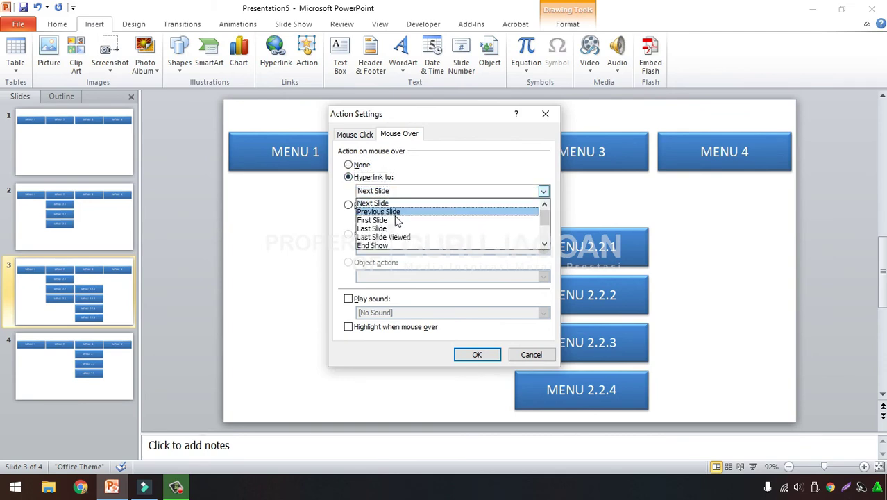
pyautogui.scroll(-2, 395, 222)
pyautogui.click(394, 220)
pyautogui.click(358, 139)
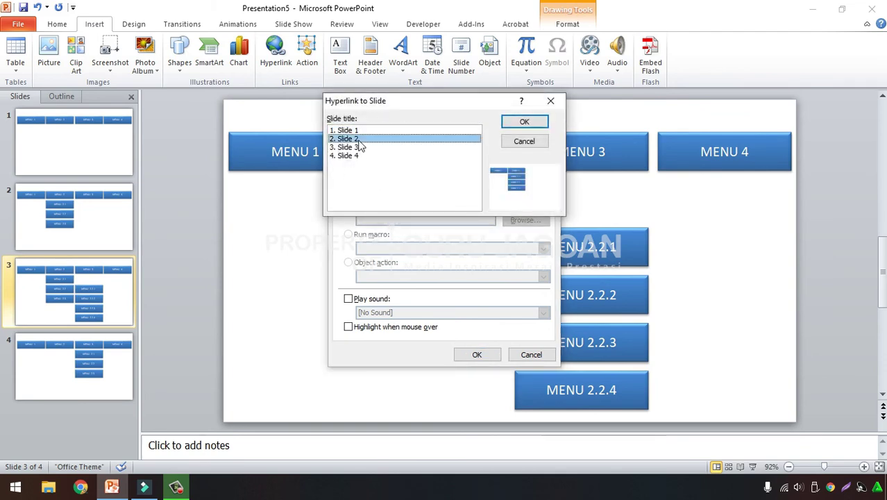
pyautogui.click(523, 121)
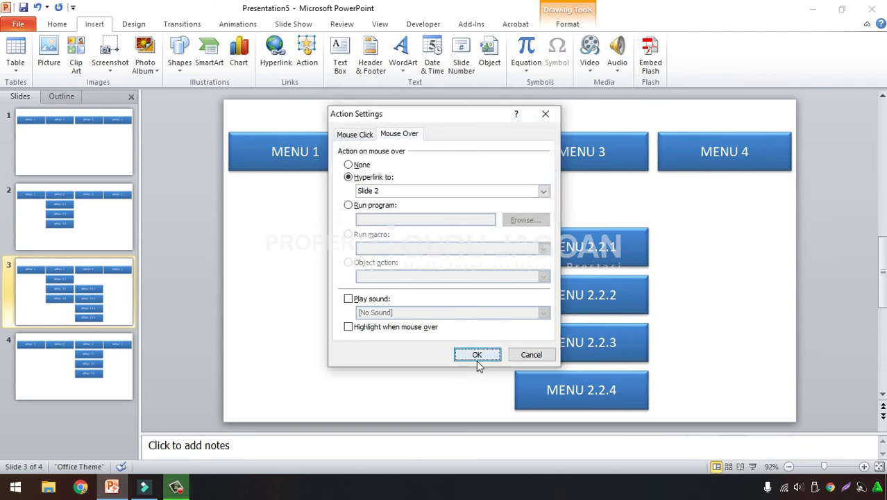
pyautogui.click(477, 355)
# Step: Give MENU 2.3 the same mouse-over hyperlink to Slide 2, then deselect it
pyautogui.click(501, 290)
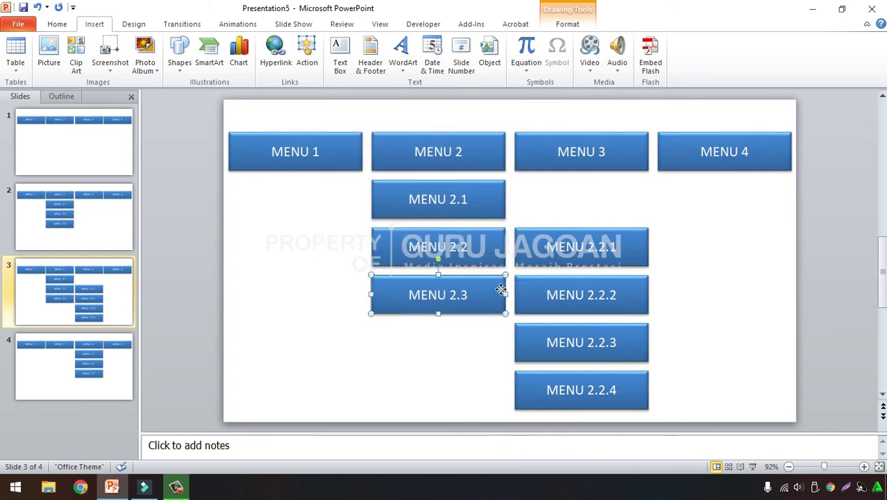
pyautogui.click(306, 61)
pyautogui.click(399, 134)
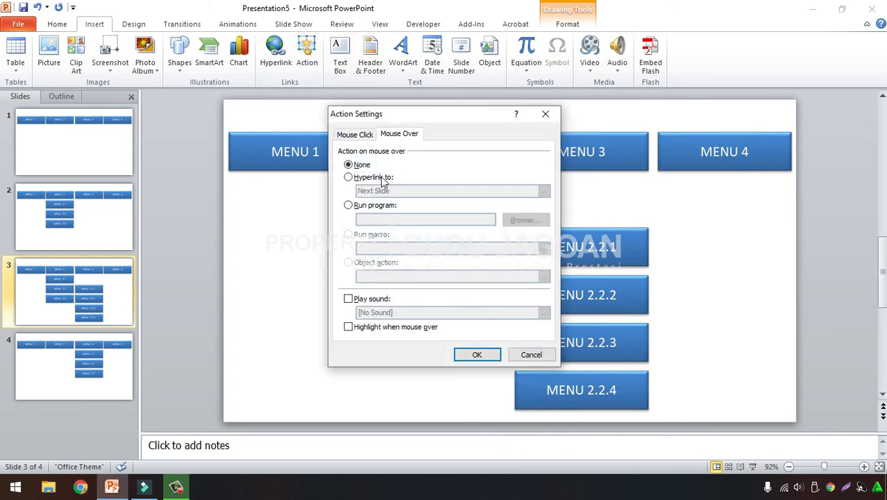
pyautogui.click(380, 177)
pyautogui.click(392, 191)
pyautogui.scroll(-2, 396, 222)
pyautogui.click(389, 221)
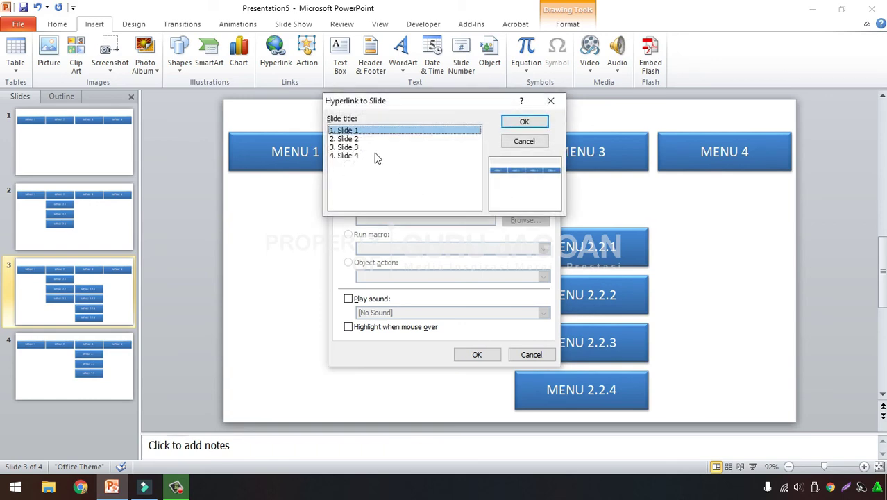
pyautogui.click(351, 137)
pyautogui.click(520, 120)
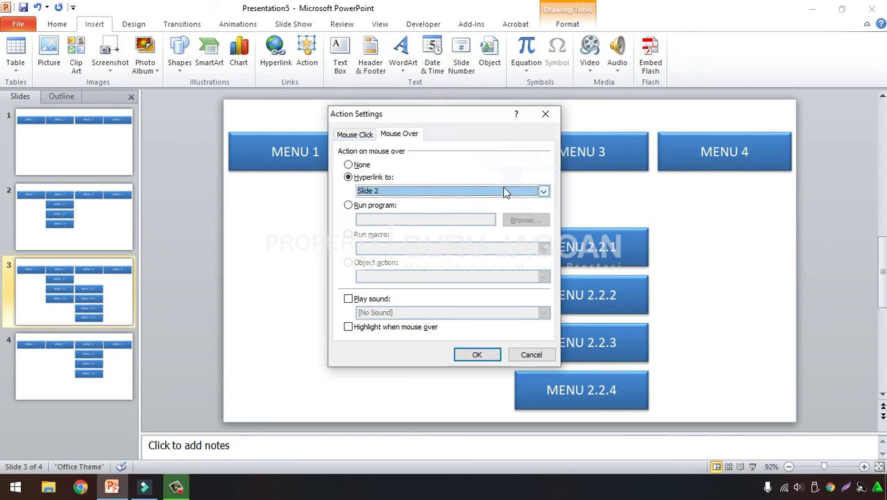
pyautogui.click(477, 355)
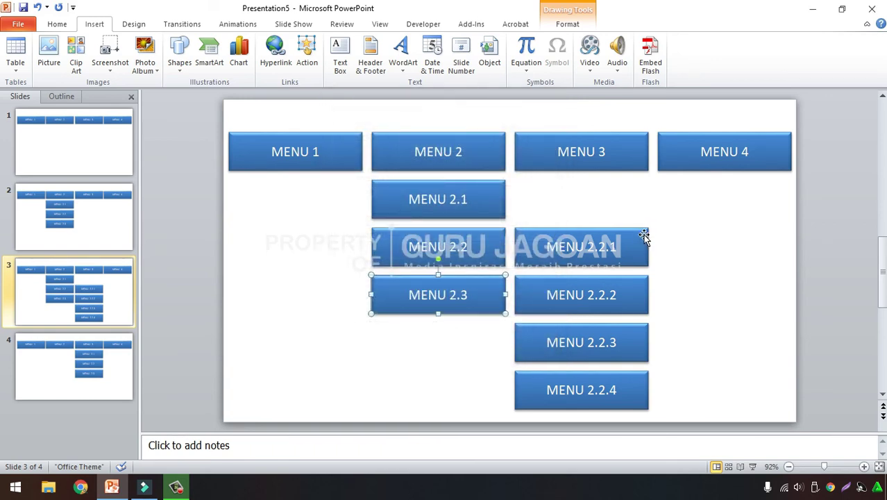
pyautogui.click(620, 208)
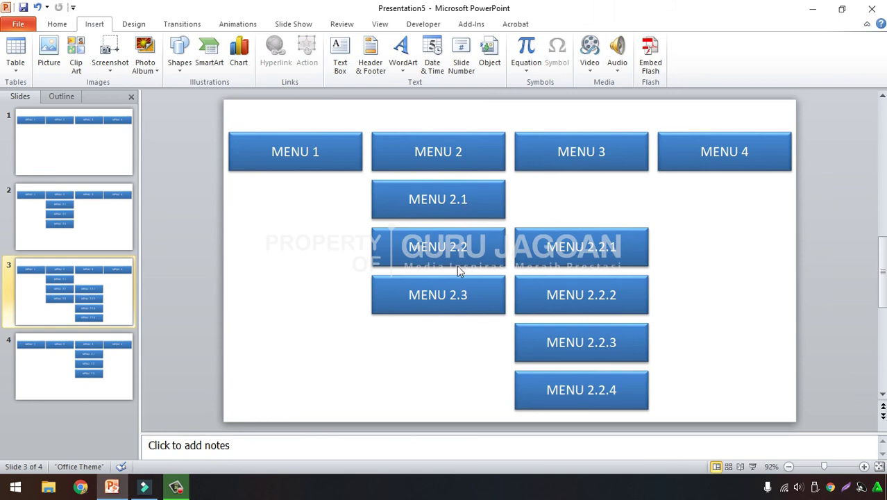
# Step: Start the slide show from slide 1 and hover over MENU 2, MENU 2.2, MENU 3 and MENU 4 to test their submenus
pyautogui.click(124, 146)
pyautogui.click(753, 467)
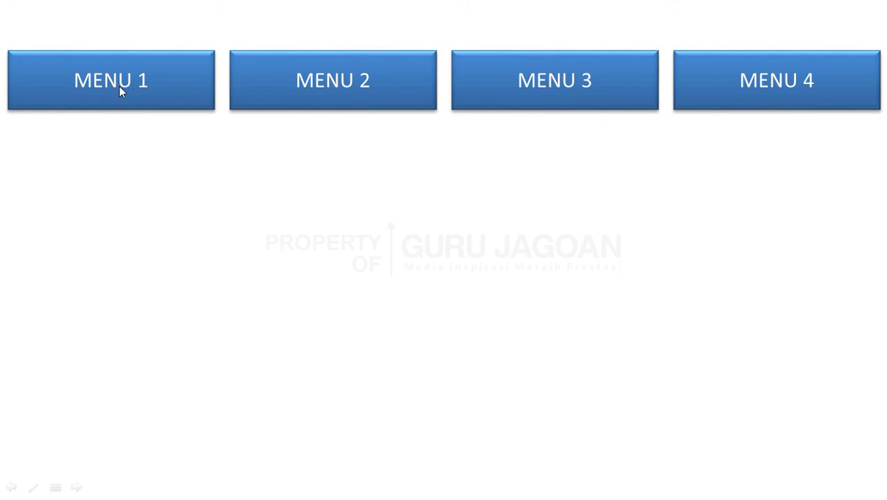
pyautogui.click(347, 88)
pyautogui.click(358, 229)
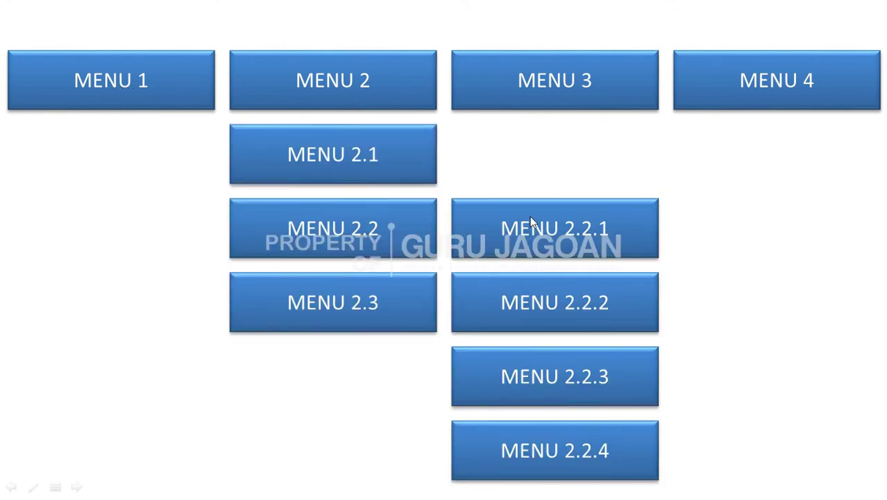
pyautogui.click(569, 232)
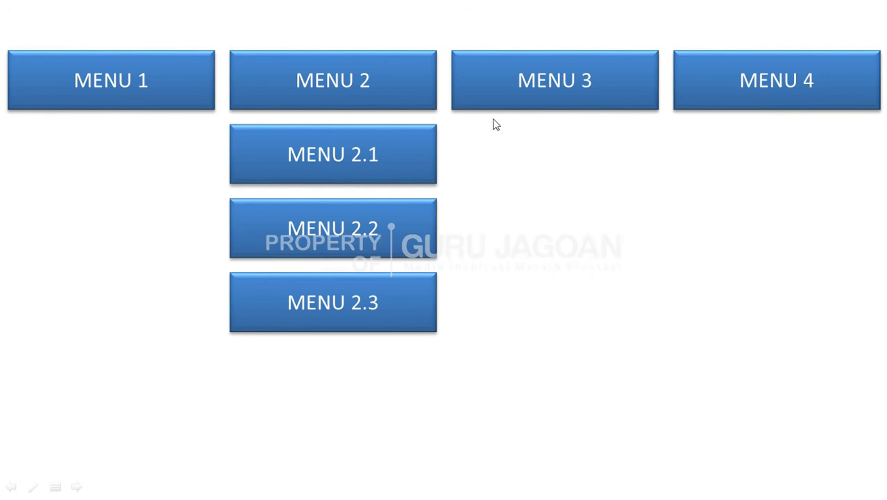
pyautogui.click(517, 92)
pyautogui.click(578, 87)
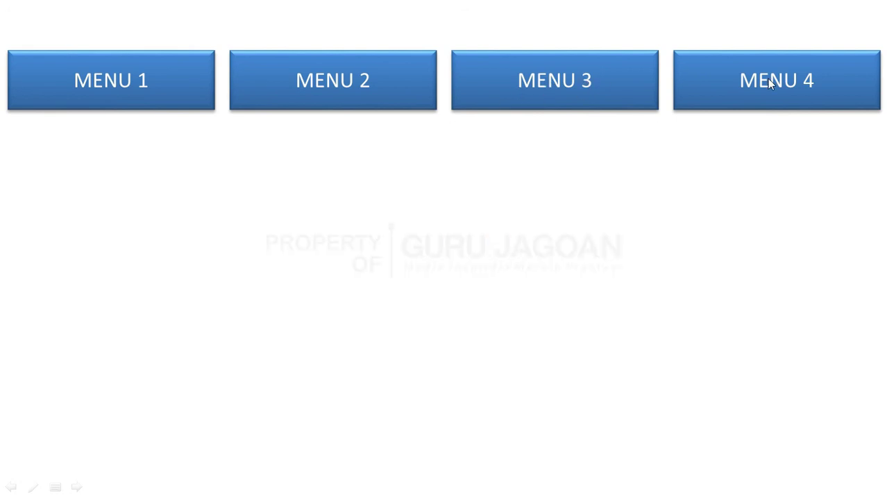
pyautogui.click(626, 77)
pyautogui.click(369, 91)
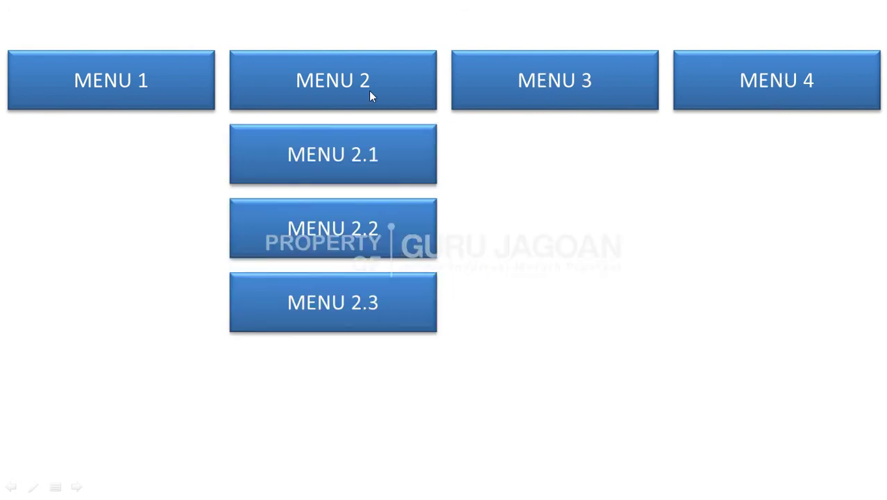
pyautogui.click(367, 226)
# Step: Keep hovering between MENU 2.1, MENU 2.2 and the other submenu buttons to confirm the hover links
pyautogui.click(346, 163)
pyautogui.click(375, 206)
pyautogui.click(551, 87)
pyautogui.click(334, 93)
pyautogui.click(337, 229)
pyautogui.click(339, 301)
pyautogui.click(104, 78)
pyautogui.click(291, 72)
pyautogui.click(649, 92)
pyautogui.click(647, 89)
pyautogui.click(292, 95)
pyautogui.click(340, 207)
# Step: End the show and apply the orange shape style to MENU 2 on slide 2
pyautogui.press('Escape')
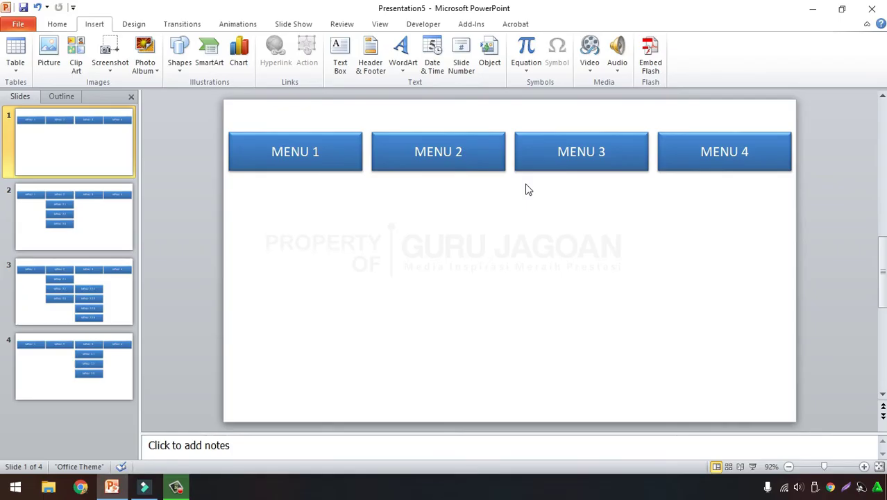
pyautogui.click(69, 222)
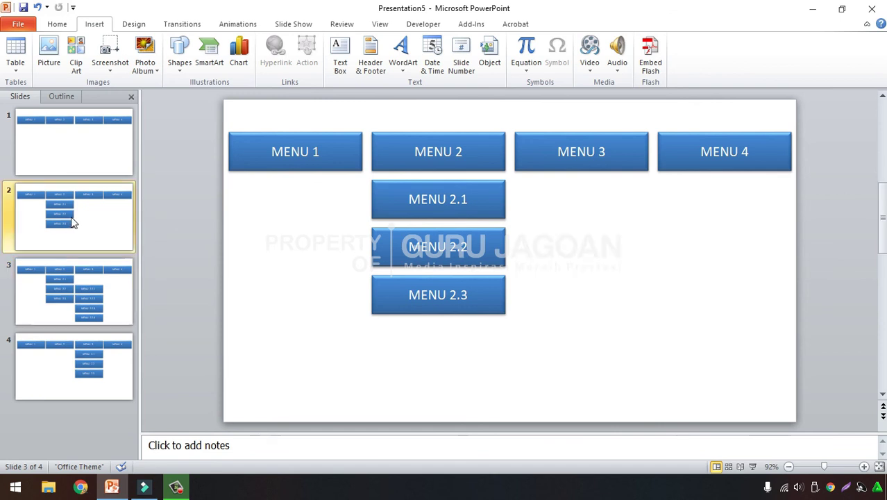
pyautogui.click(391, 160)
pyautogui.doubleClick(391, 160)
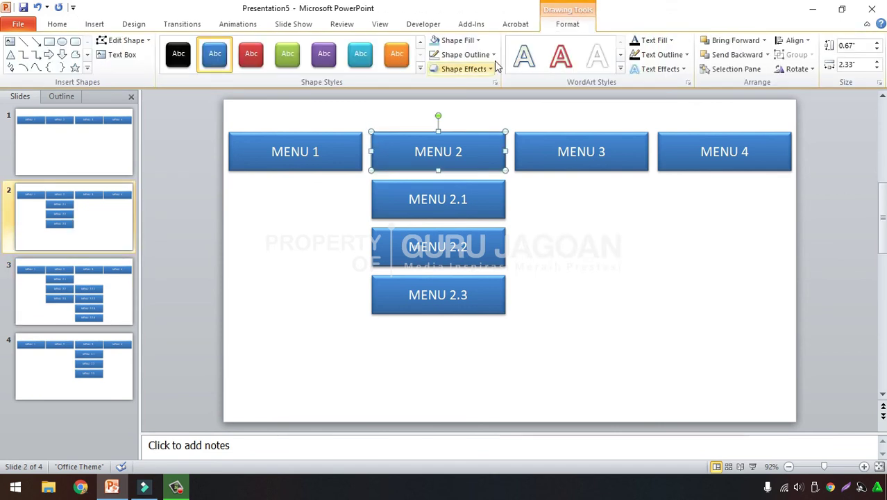
pyautogui.click(394, 61)
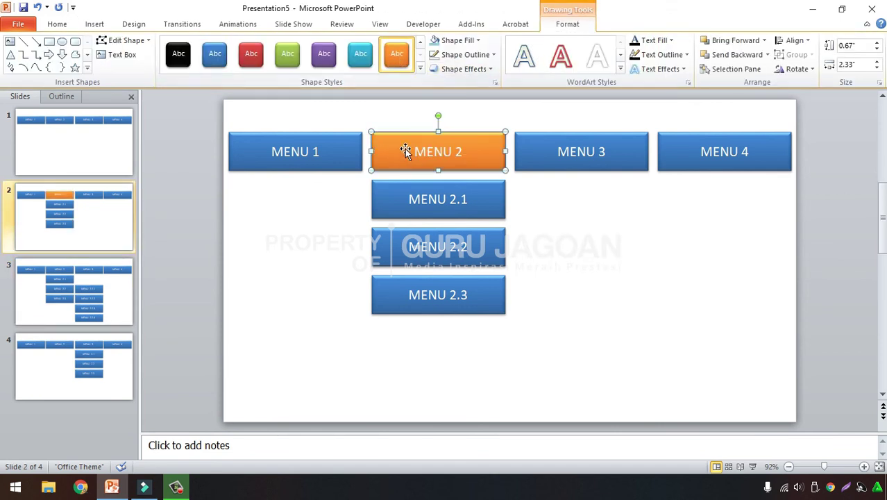
# Step: Make MENU 2 and MENU 2.2 orange on slide 3
pyautogui.click(77, 290)
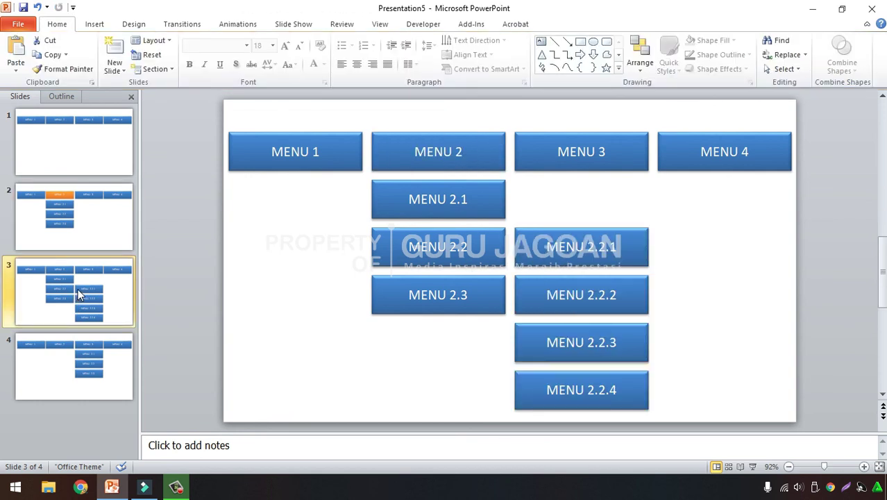
pyautogui.doubleClick(381, 166)
pyautogui.click(400, 60)
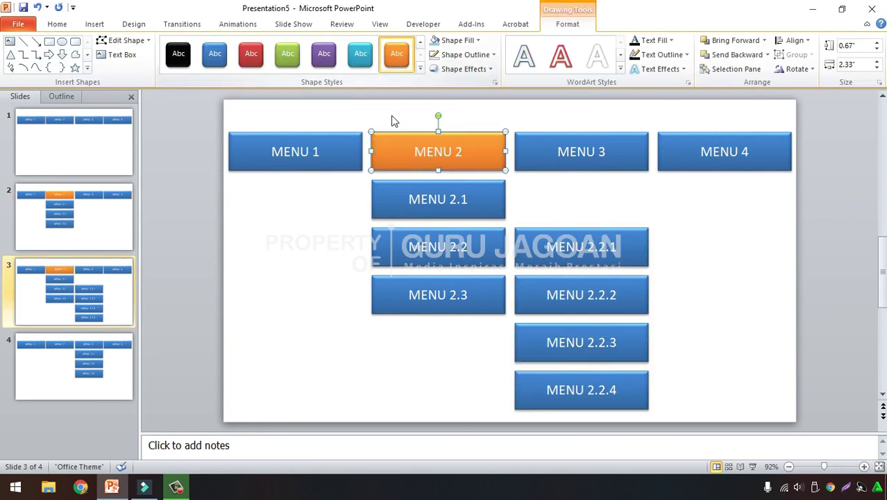
pyautogui.click(505, 259)
pyautogui.click(396, 66)
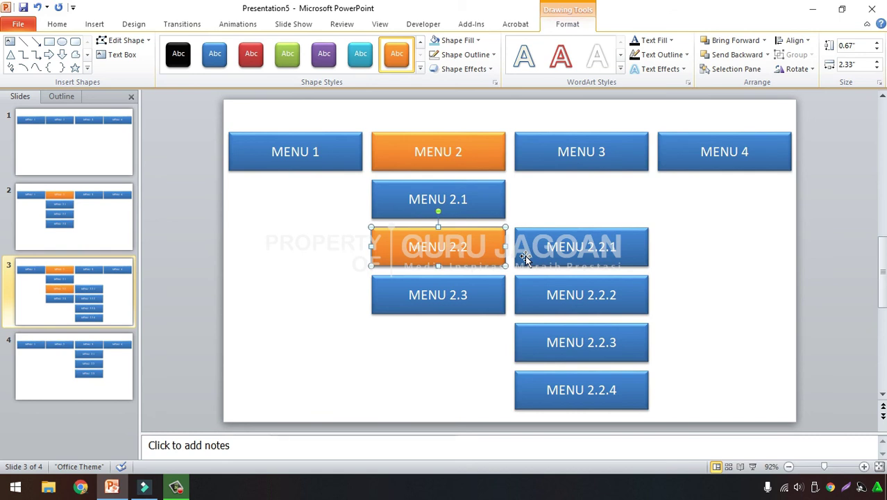
pyautogui.click(250, 170)
# Step: Make MENU 1 orange on slide 1, then check the highlights on slides 2 and 3
pyautogui.click(100, 146)
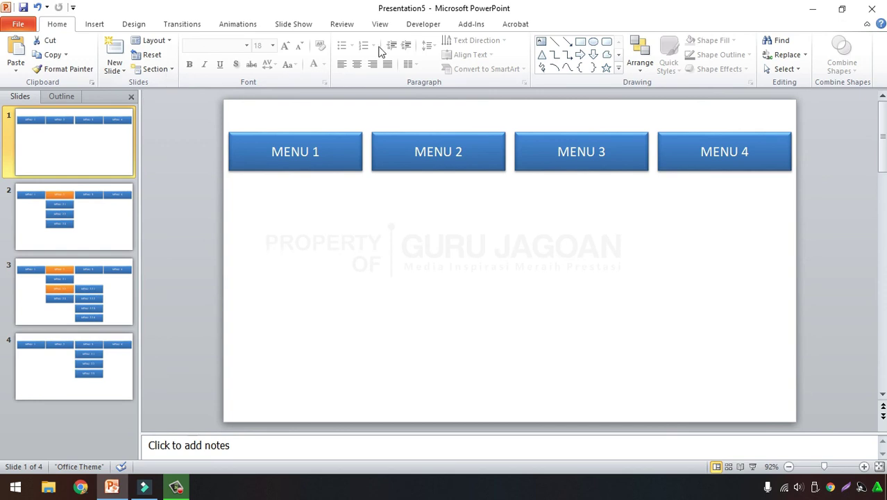
pyautogui.click(361, 144)
pyautogui.click(397, 63)
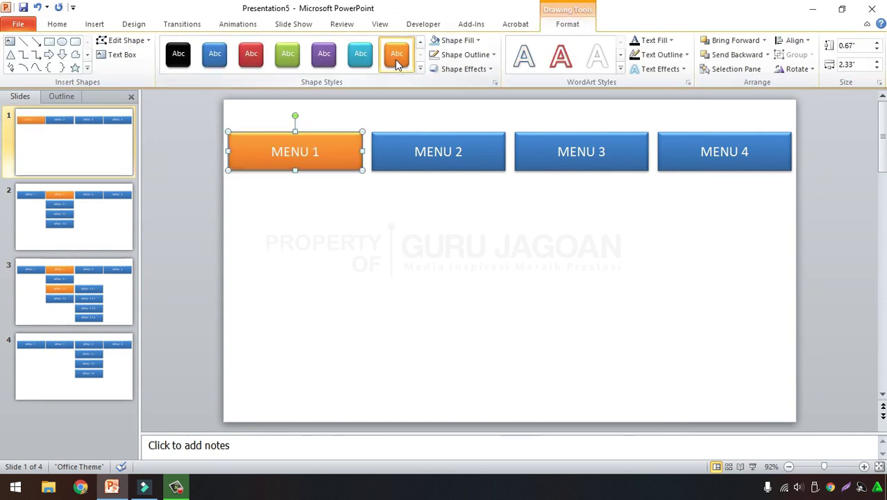
pyautogui.click(89, 225)
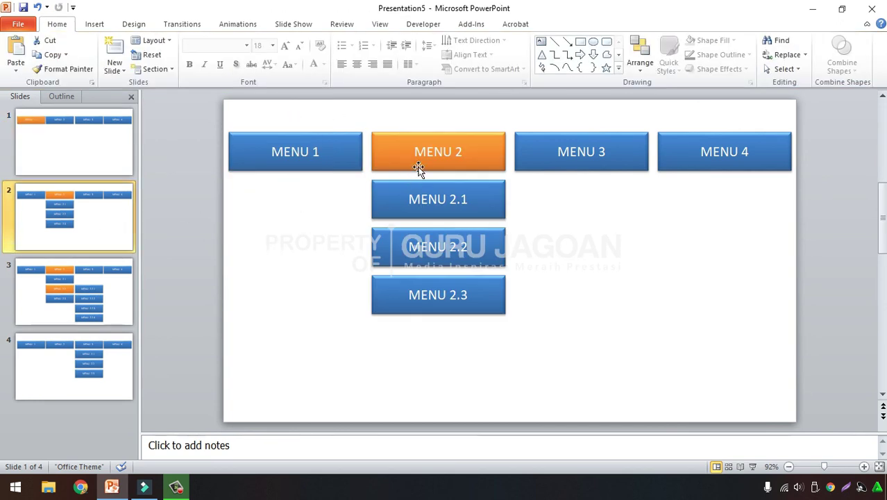
pyautogui.click(70, 308)
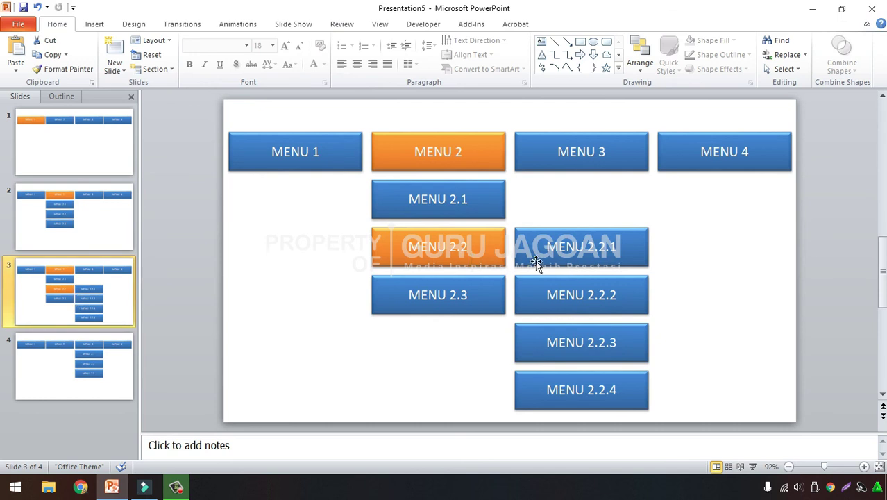
# Step: Make MENU 3 orange on slide 4, then return to slide 1
pyautogui.click(99, 372)
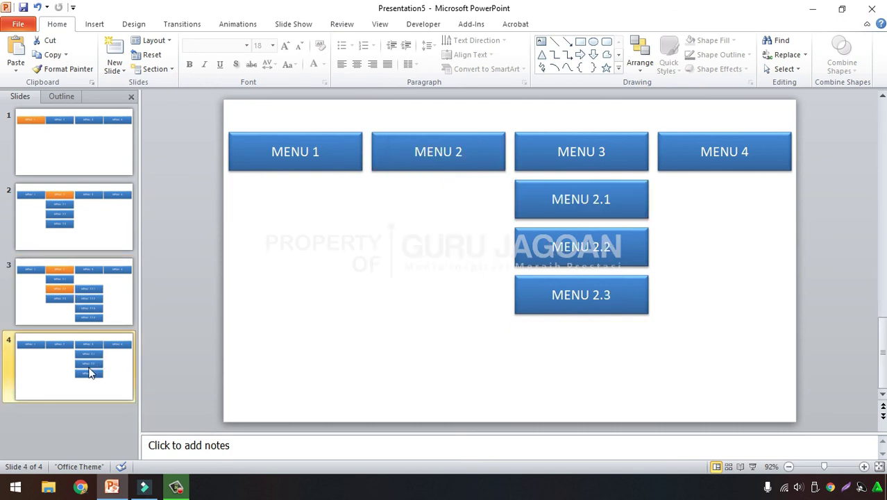
pyautogui.click(531, 170)
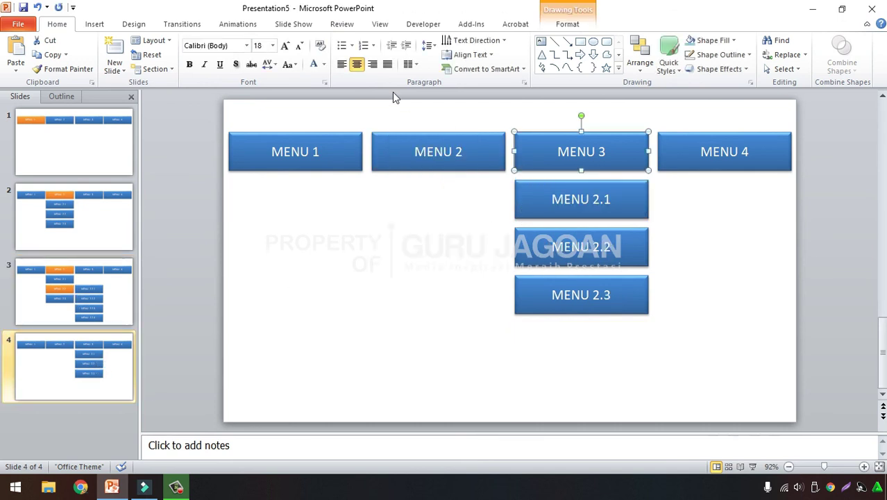
pyautogui.click(567, 23)
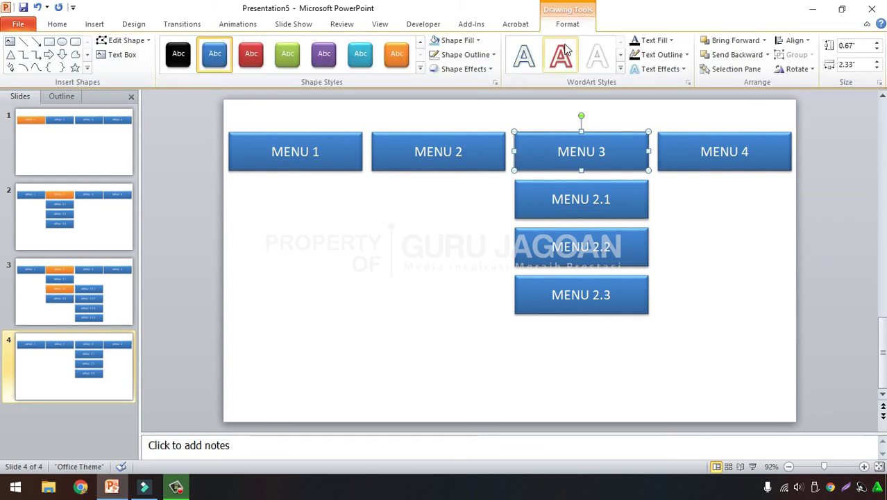
pyautogui.click(396, 53)
pyautogui.click(408, 93)
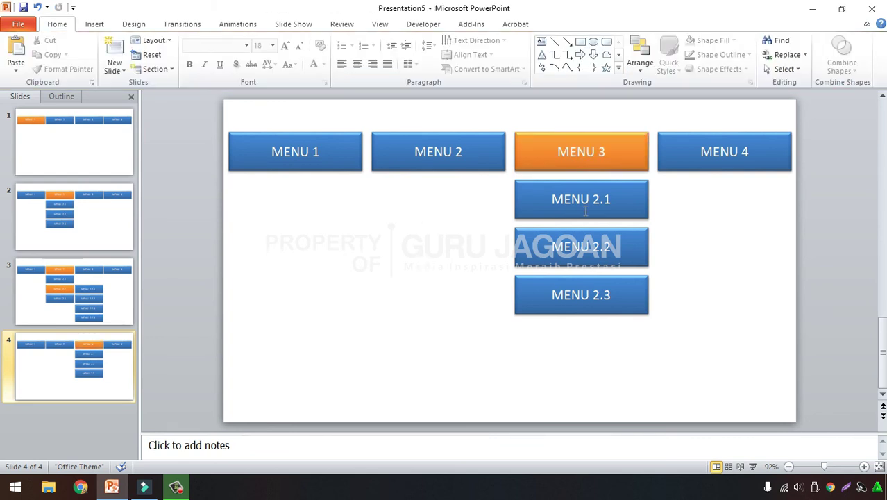
pyautogui.click(45, 143)
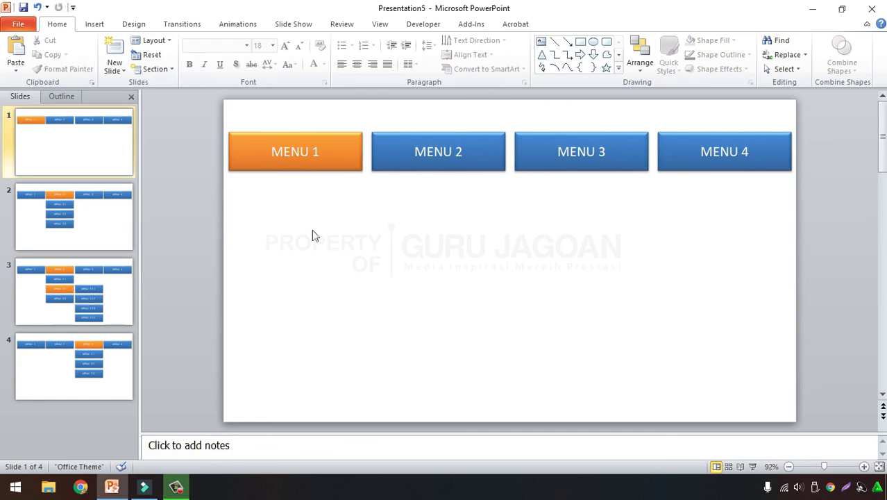
# Step: Run the show from slide 1, hovering over MENU 2, MENU 2.2, MENU 3 and MENU 1 to check the orange highlights
pyautogui.click(753, 466)
pyautogui.click(307, 96)
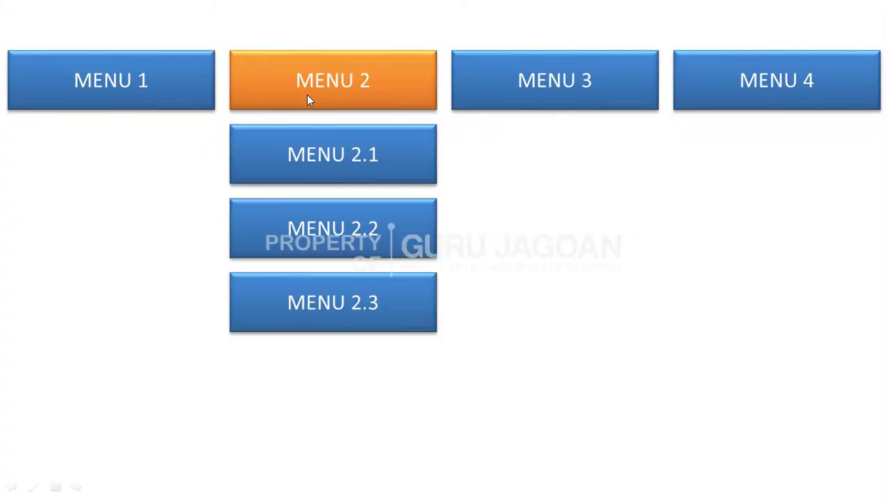
pyautogui.click(334, 234)
pyautogui.click(533, 88)
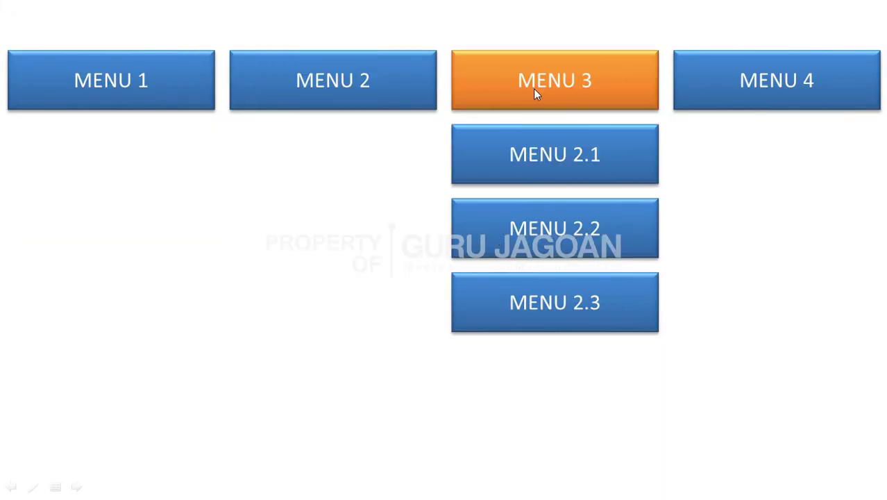
pyautogui.click(532, 77)
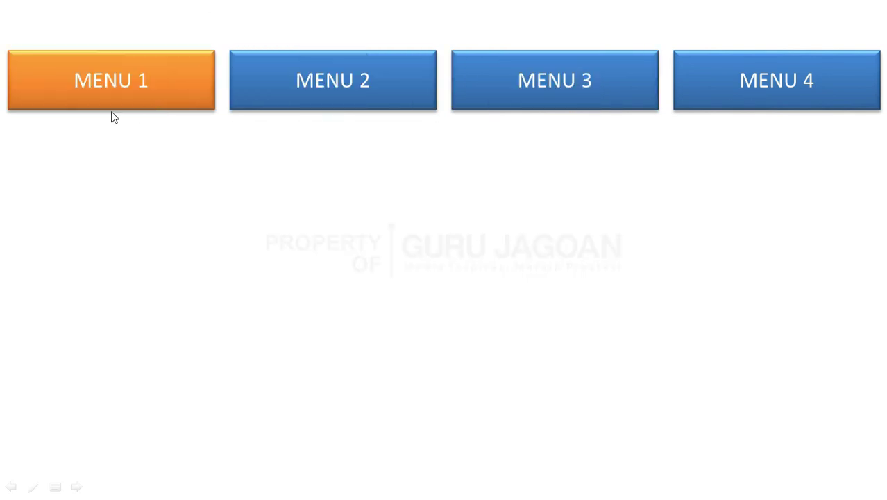
pyautogui.click(396, 81)
pyautogui.click(333, 228)
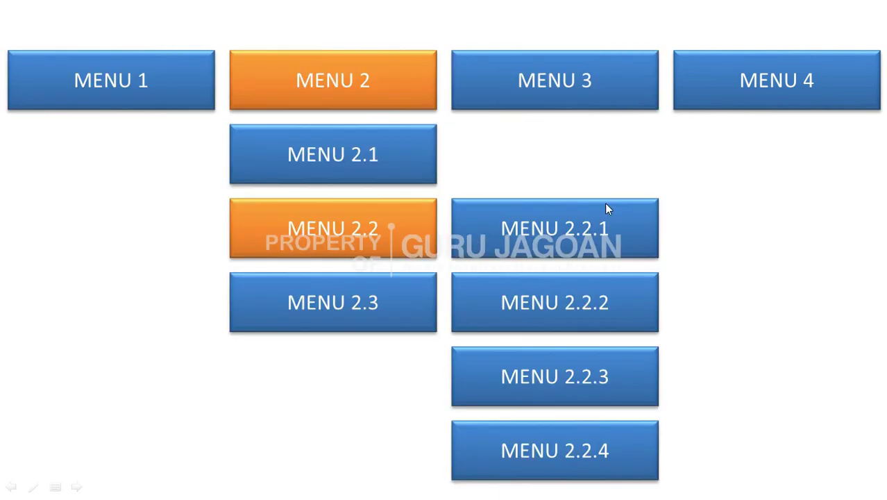